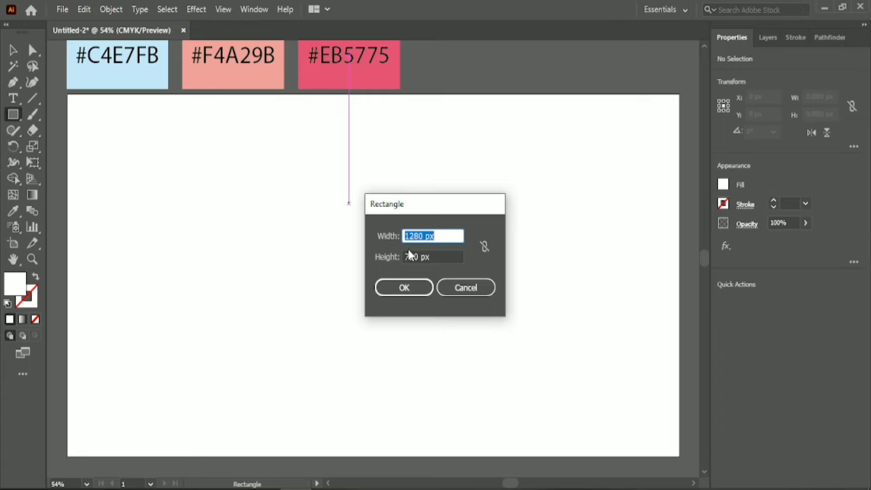
Create a 1280 × 720 px rectangle filled with the #C4E7FB swatch colour and centre it on the artboard.
left_click(416, 291)
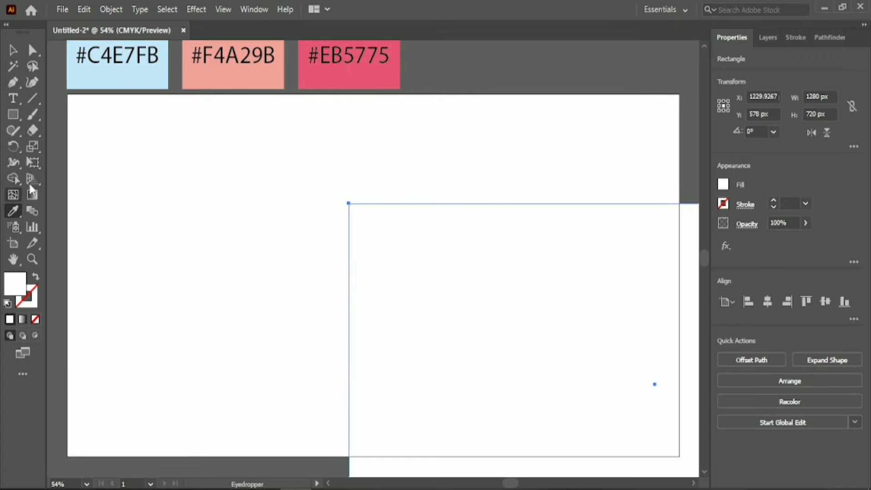
left_click(128, 75)
left_click(768, 302)
left_click(825, 302)
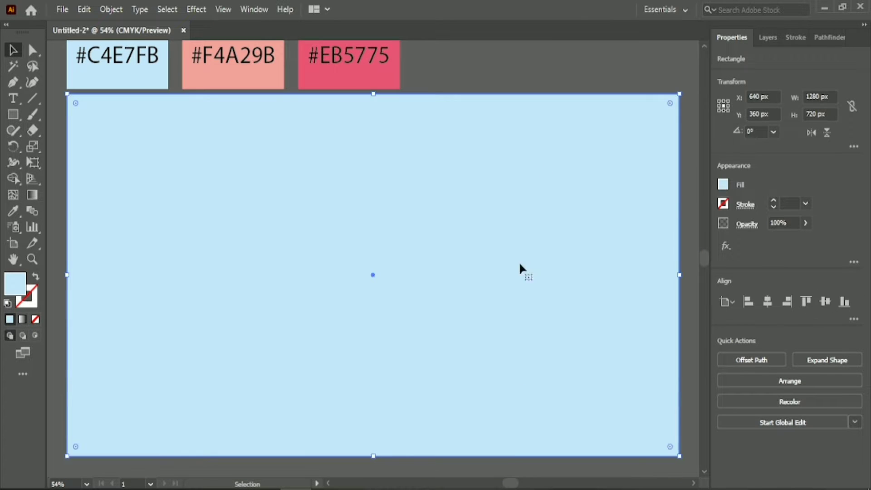
left_click(503, 466)
left_click(485, 421)
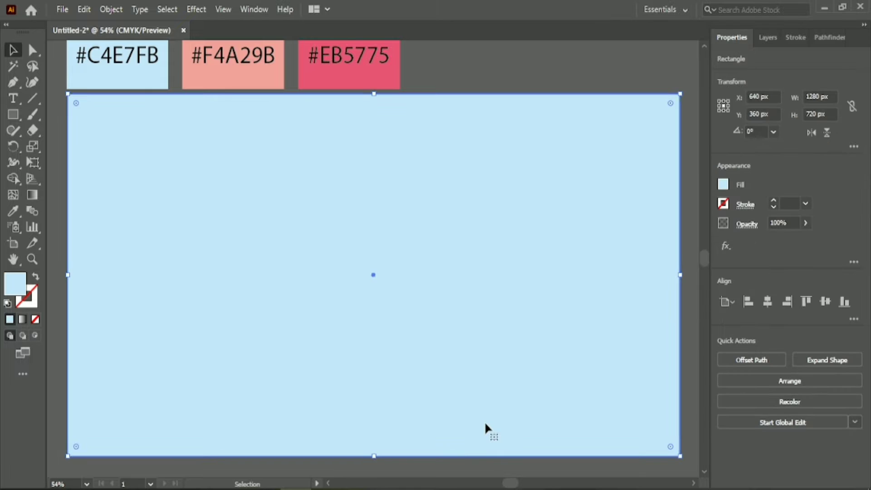
left_click(492, 64)
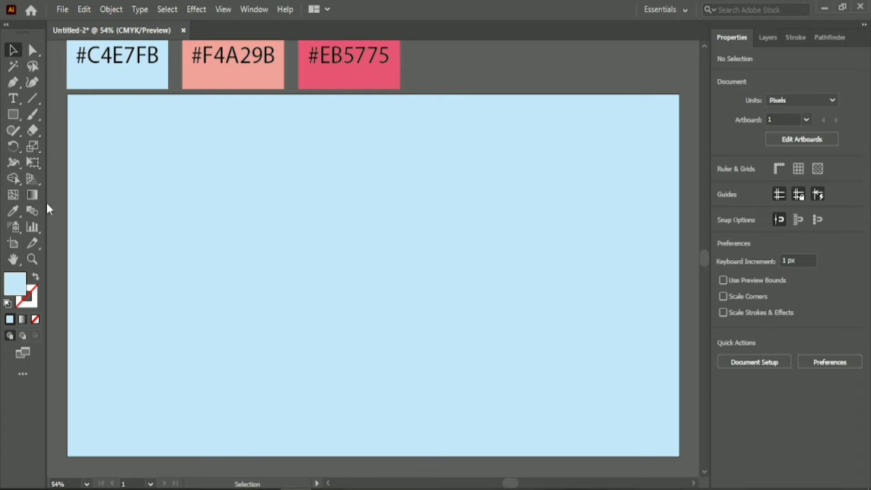
Add the text "World" on the blue background and set its font size to 72 pt.
left_click(11, 99)
left_click(282, 236)
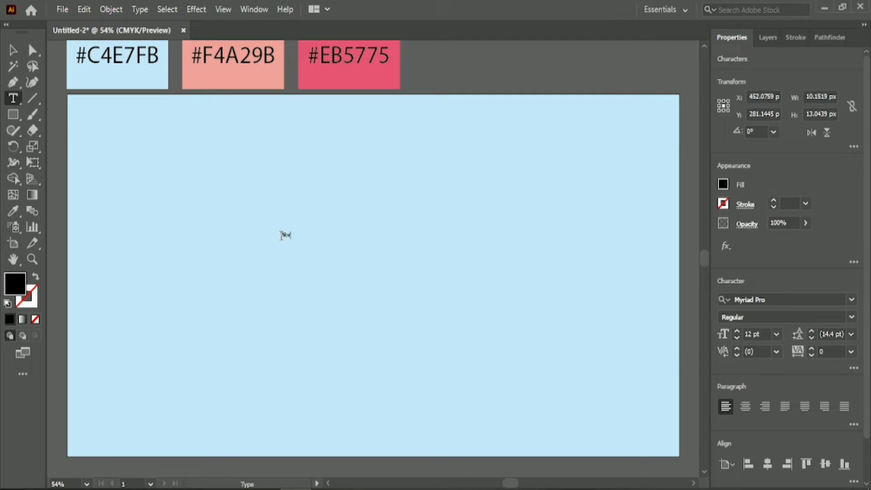
key("Escape")
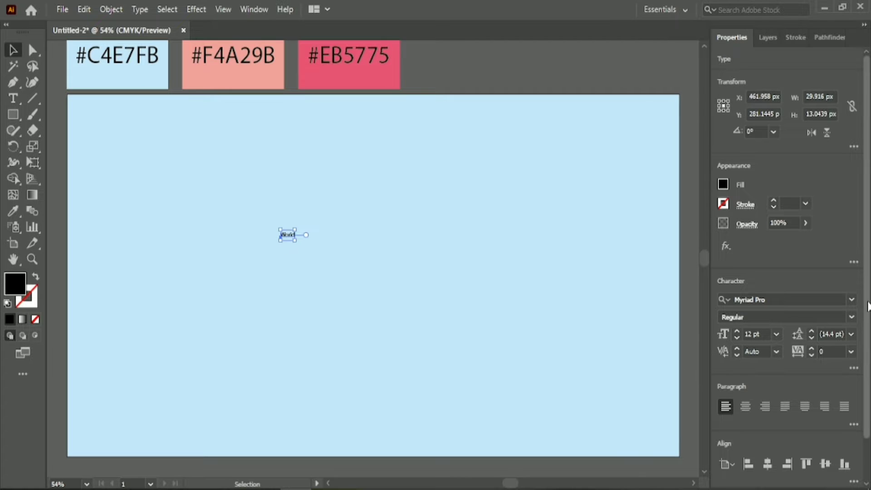
left_click(776, 334)
left_click(789, 321)
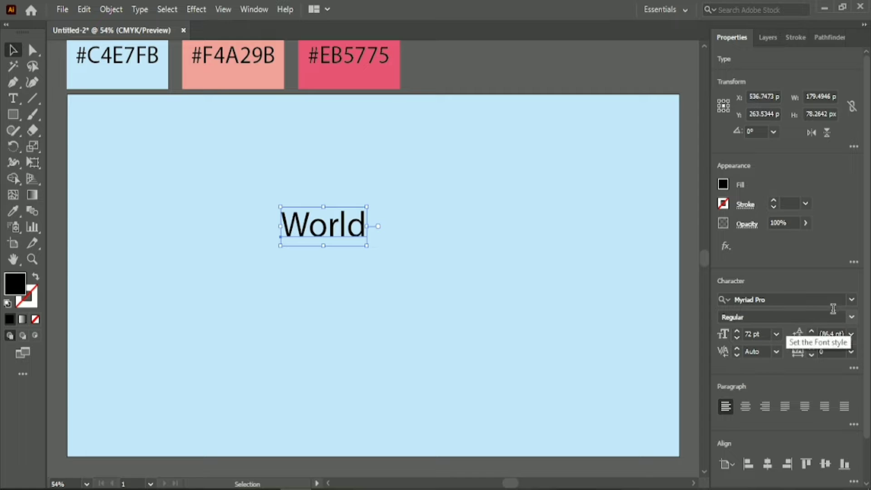
Browse the script fonts and set the "World" text in Cassandra Personal Use Regular.
scroll(867, 274, "down", 2)
left_click(852, 252)
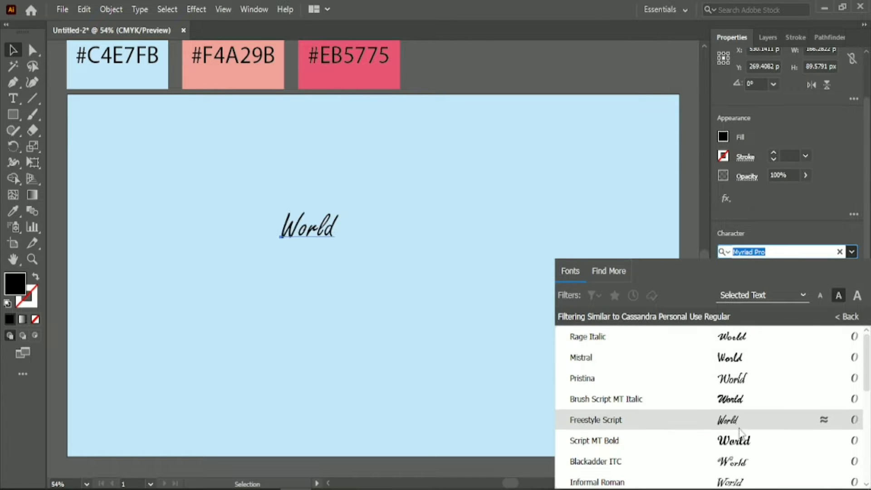
scroll(739, 376, "down", 2)
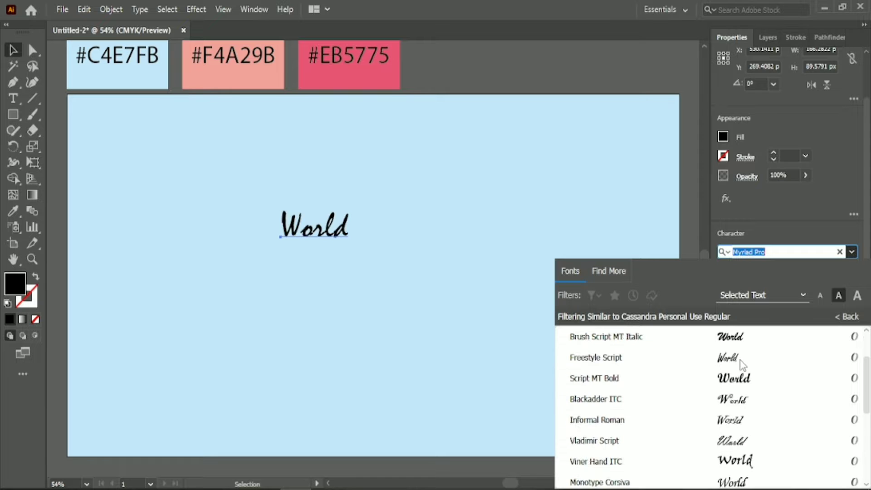
scroll(742, 363, "down", 2)
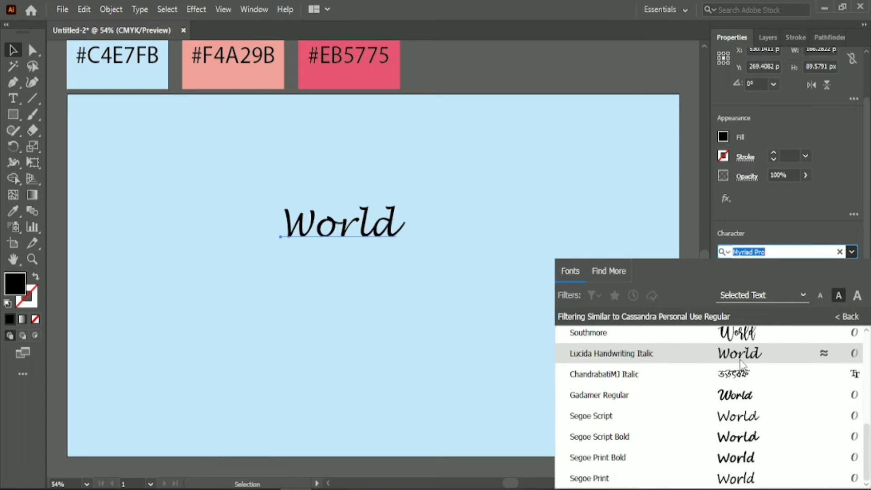
scroll(747, 419, "up", 2)
scroll(747, 419, "down", 2)
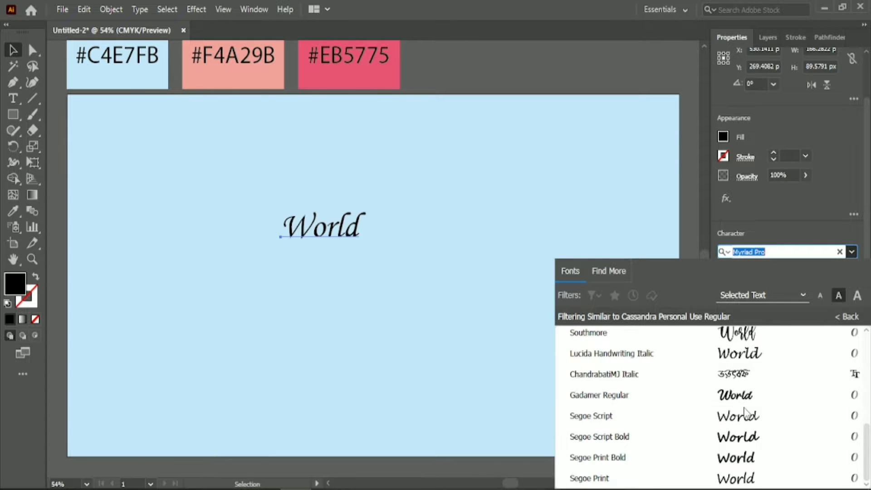
scroll(744, 408, "up", 4)
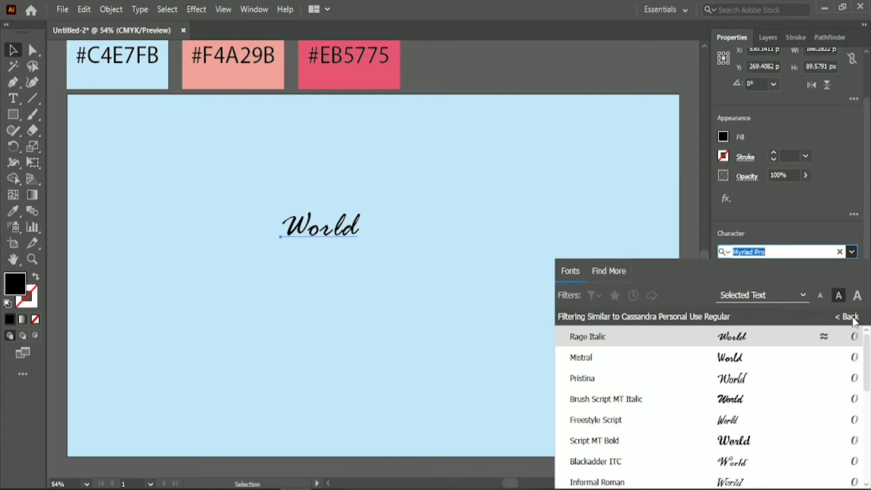
left_click(837, 316)
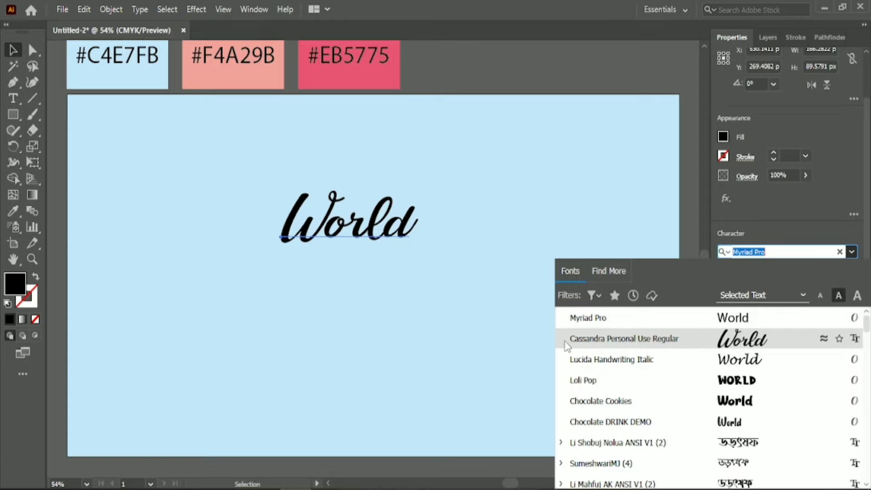
left_click(694, 344)
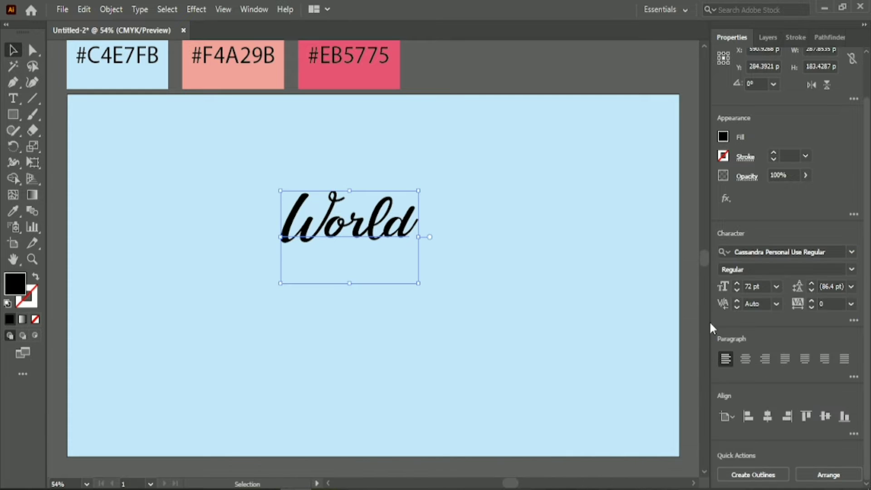
Enlarge the "World" text to 238 pt and centre it on the artboard.
left_click(757, 286)
scroll(756, 285, "up", 20)
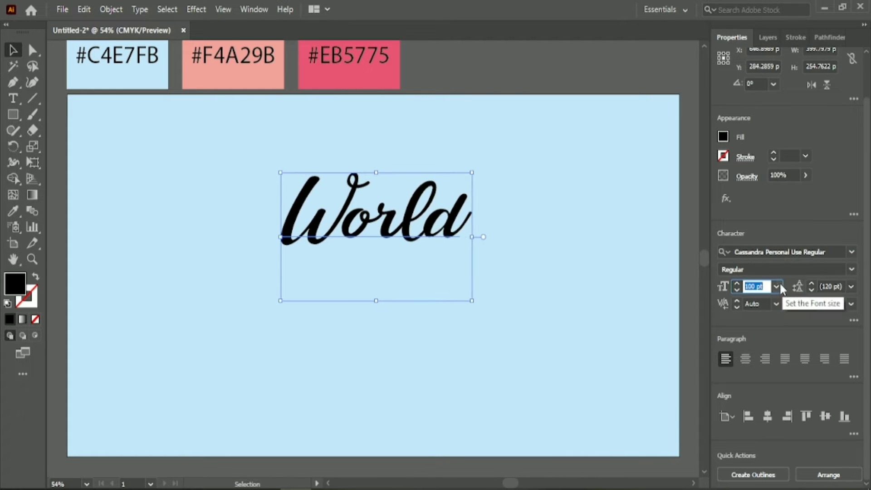
scroll(763, 282, "up", 20)
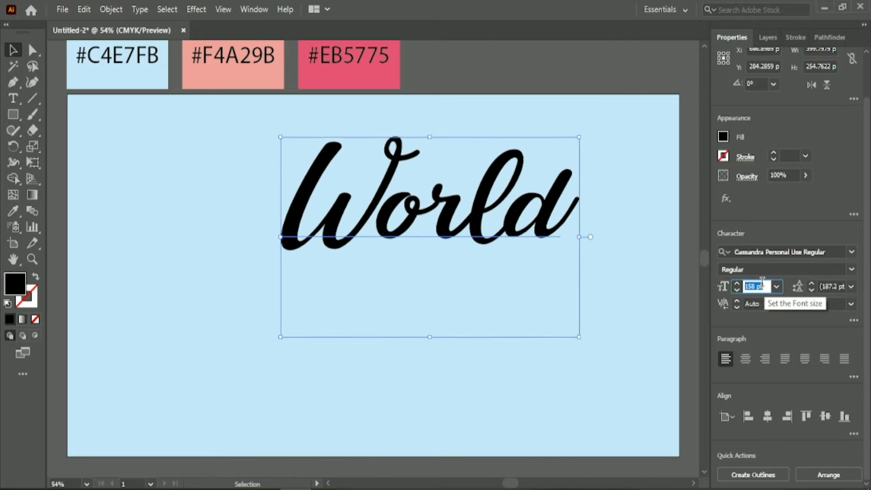
scroll(762, 282, "up", 20)
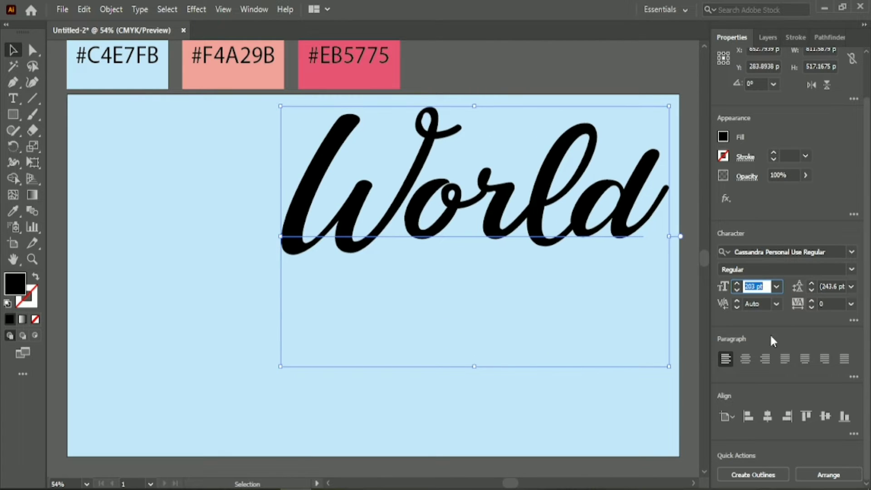
left_click(769, 415)
scroll(762, 288, "up", 20)
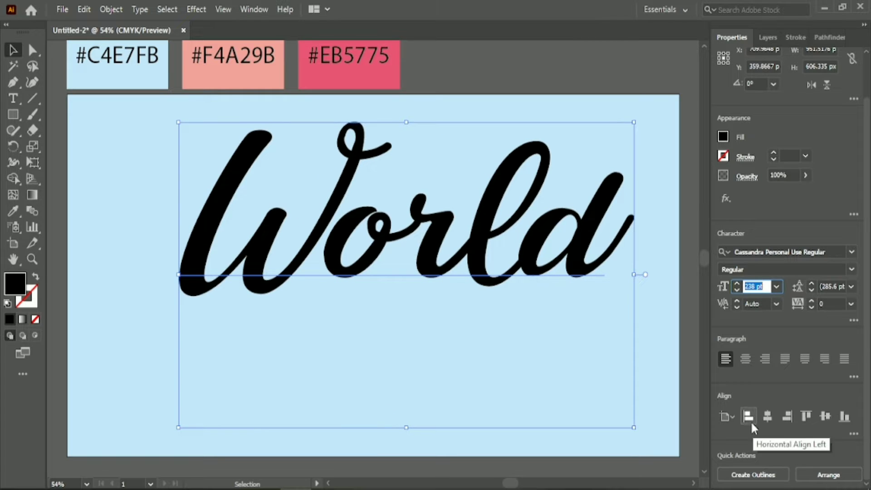
left_click(770, 420)
left_click(646, 258)
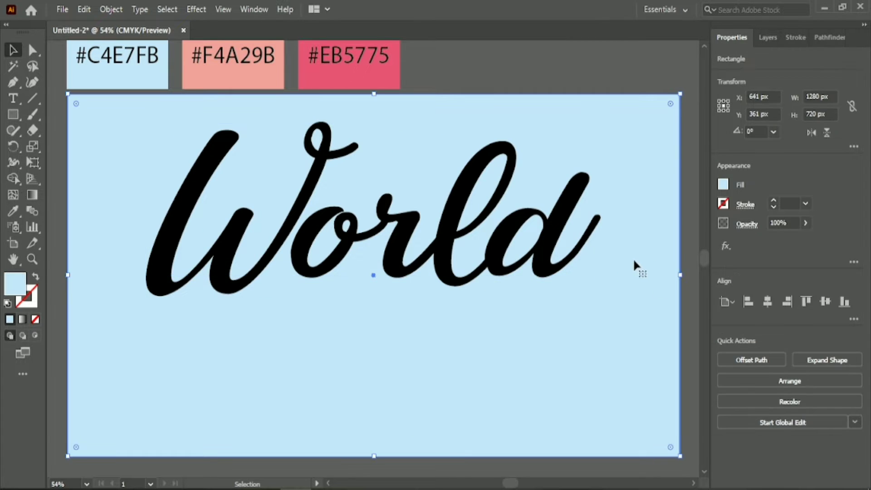
Swap the fill and stroke of the "World" text to give it a black outline without fill.
left_click(466, 189)
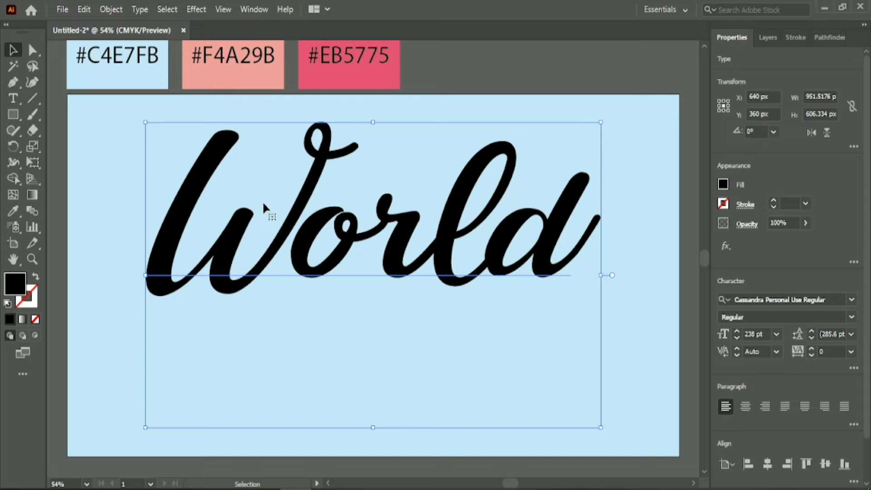
left_click(36, 276)
left_click(299, 182)
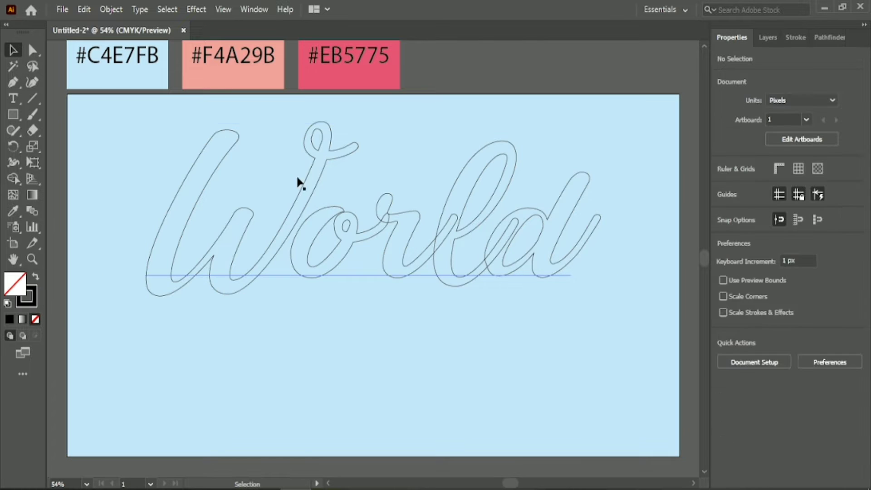
Trace the centre line of the W's first downstroke with the Pen tool, from its upper end around the lower curve.
left_click(14, 84)
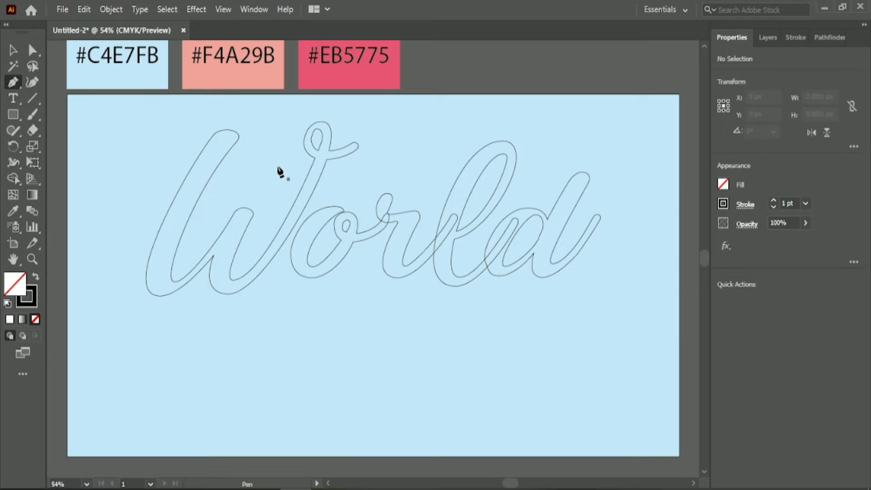
scroll(280, 172, "up", 1)
left_click(216, 159)
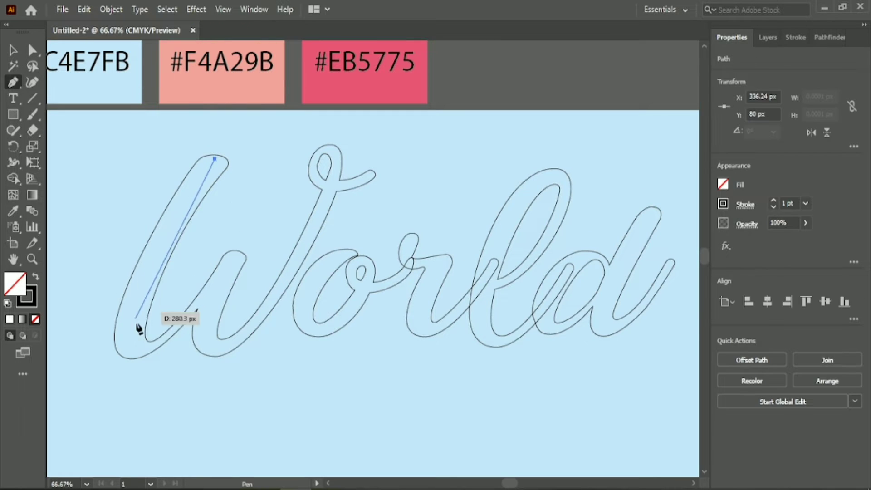
left_click_drag(99, 402, 114, 395)
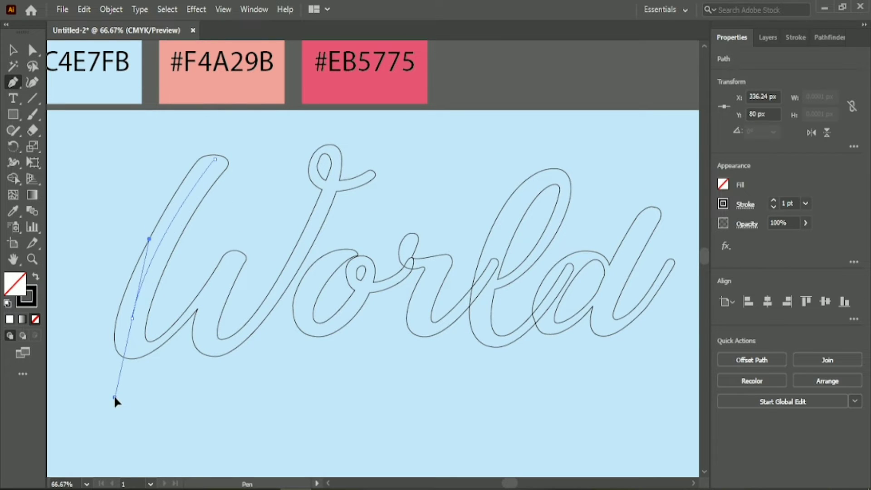
left_click(132, 319)
scroll(132, 321, "down", 2)
left_click_drag(161, 275, 209, 242)
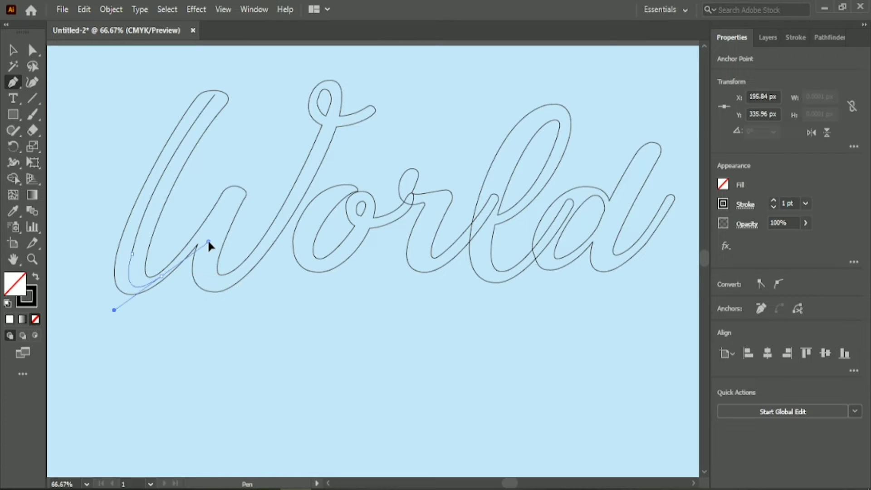
left_click(162, 276)
Continue the W's centre line over its middle peak, around the second lower curve and up the long stroke to the loop.
left_click_drag(233, 195, 268, 157)
left_click(233, 195)
left_click_drag(211, 282, 235, 297)
left_click_drag(288, 208, 341, 121)
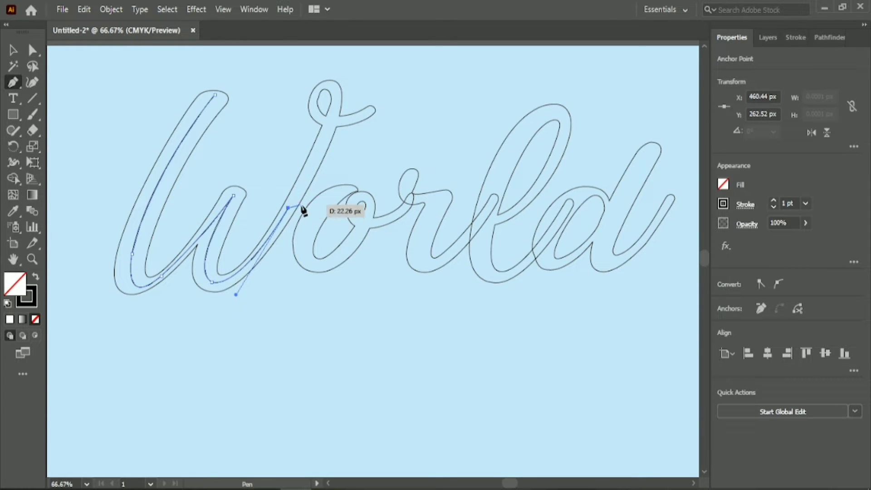
key("ctrl+plus")
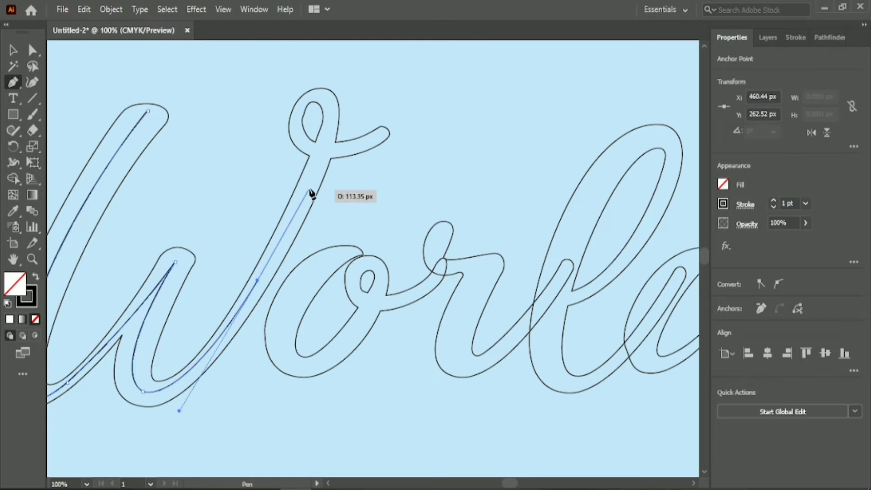
left_click_drag(318, 163, 334, 88)
left_click(319, 163)
Trace the loop at the top of the W and end the path at the tip of its tail.
scroll(319, 163, "up", 2)
scroll(320, 163, "up", 1)
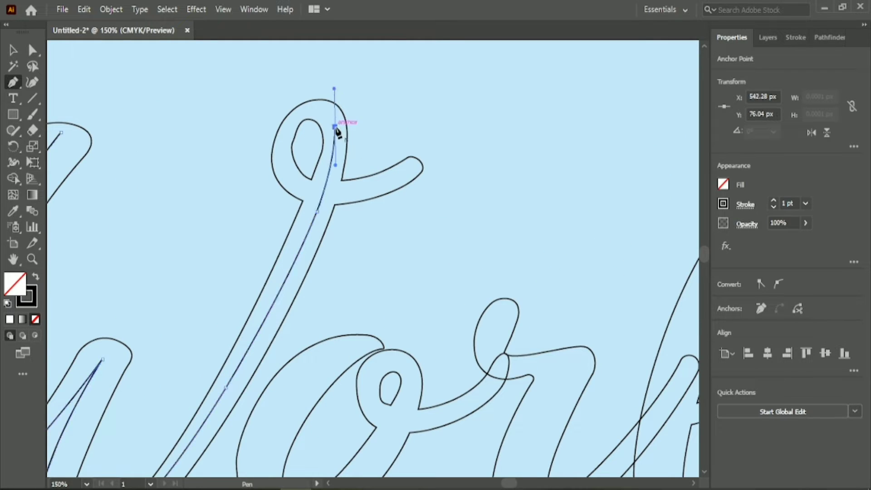
left_click_drag(284, 139, 345, 202)
left_click(308, 191)
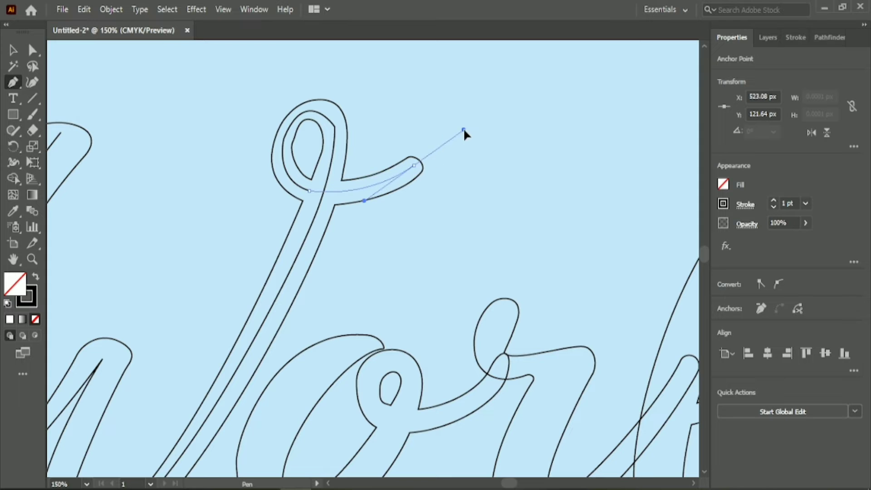
left_click_drag(464, 134, 464, 133)
Start a new Pen path at the upper end of the o and trace its centre line down and around the lower curve.
scroll(443, 180, "down", 4)
left_click(376, 182)
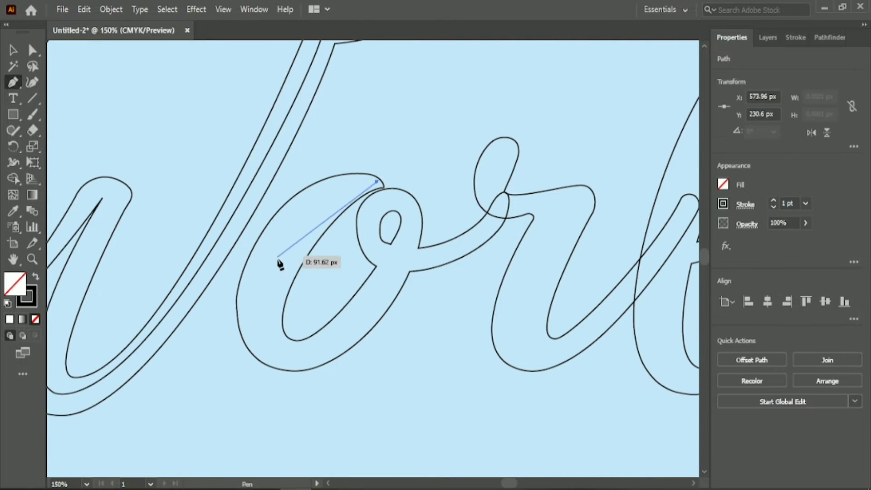
left_click(266, 280)
left_click_drag(241, 368, 241, 370)
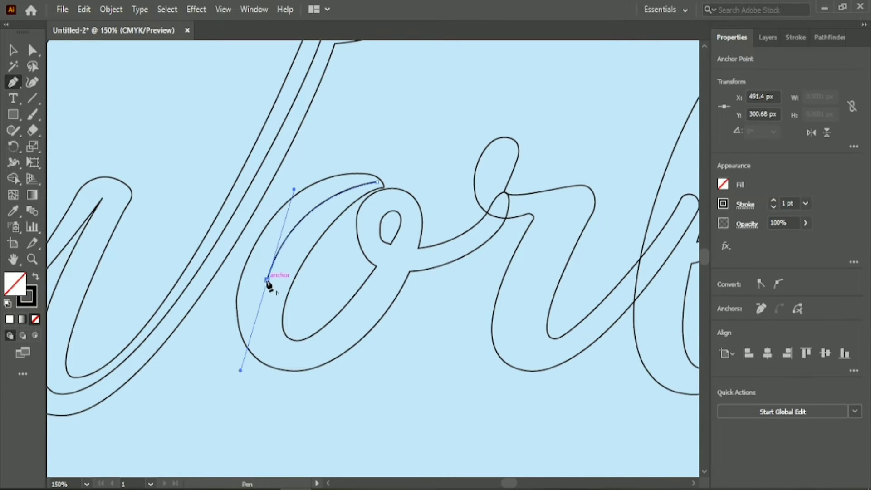
left_click(267, 280)
scroll(289, 317, "down", 1)
left_click_drag(275, 318, 294, 335)
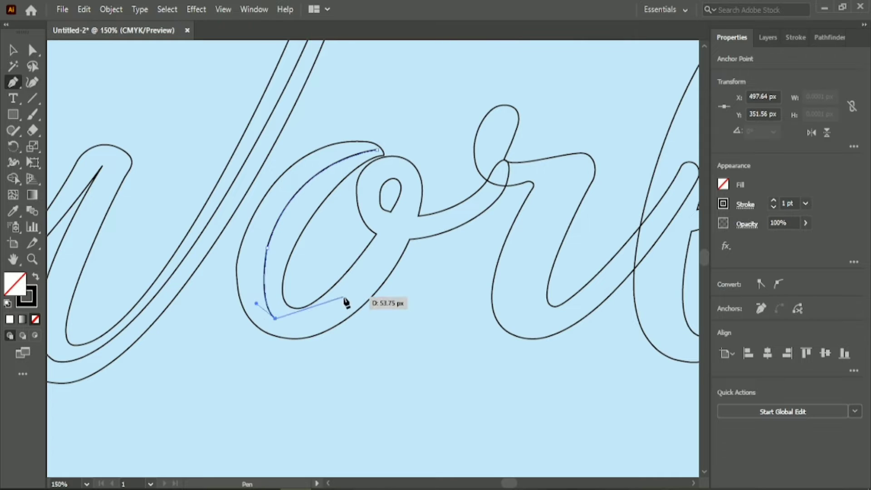
left_click_drag(344, 297, 382, 257)
Undo the last anchor point and trace the o's small upper loop and the connecting stroke towards the r.
left_click(422, 181)
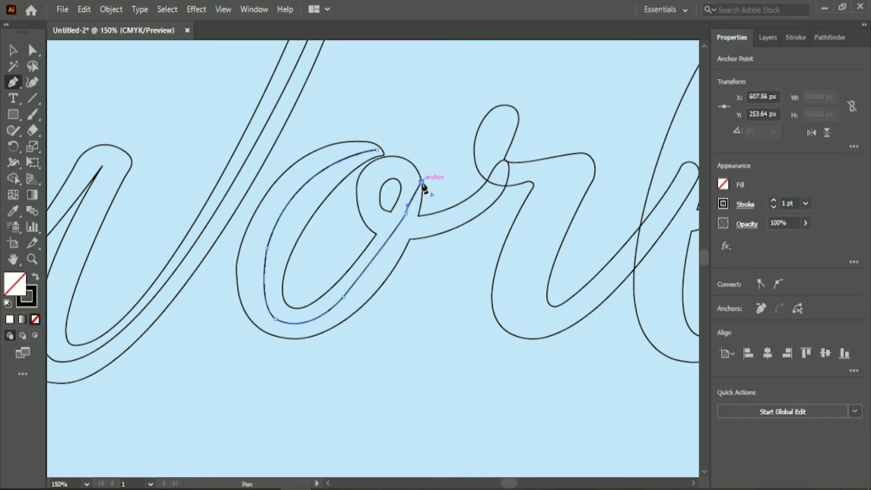
key("ctrl+z")
mouse_move(399, 226)
left_mouse_down()
mouse_move(423, 182)
mouse_move(404, 175)
mouse_move(352, 197)
mouse_move(356, 219)
mouse_move(400, 226)
mouse_move(409, 239)
left_mouse_up()
left_click(372, 185)
left_click_drag(464, 210, 511, 168)
left_click(464, 210)
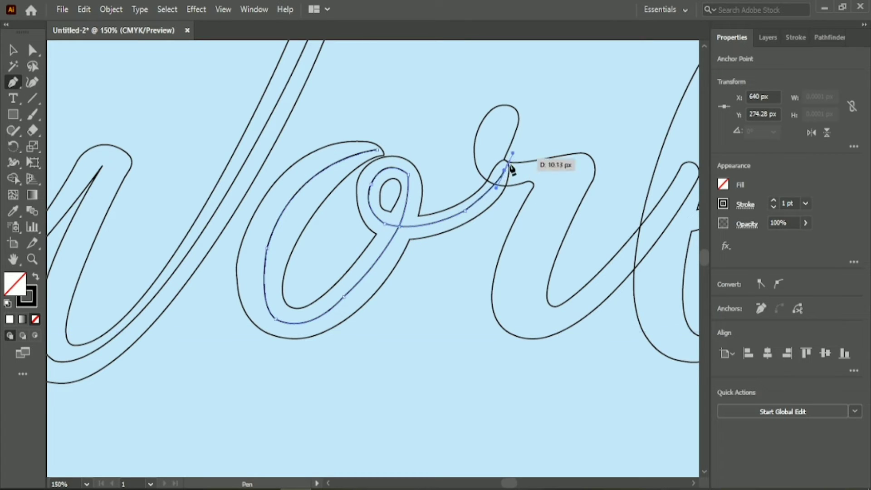
Trace the r's centre line over its shoulder, down and around the lower curve, and end the path at the upper tip of its exit stroke.
left_click_drag(577, 166, 610, 159)
left_click(577, 166)
left_click_drag(524, 302, 529, 319)
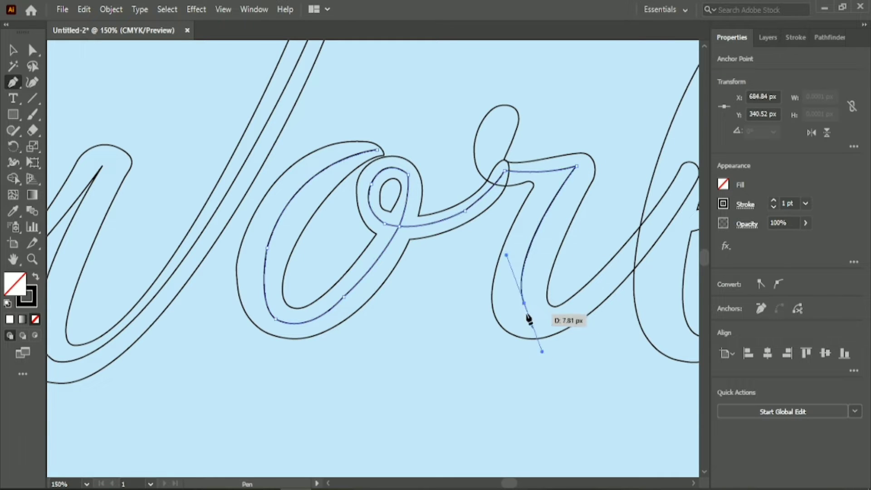
left_click_drag(511, 484, 515, 483)
left_click_drag(394, 290, 458, 233)
left_click(394, 292)
left_click_drag(487, 171, 488, 172)
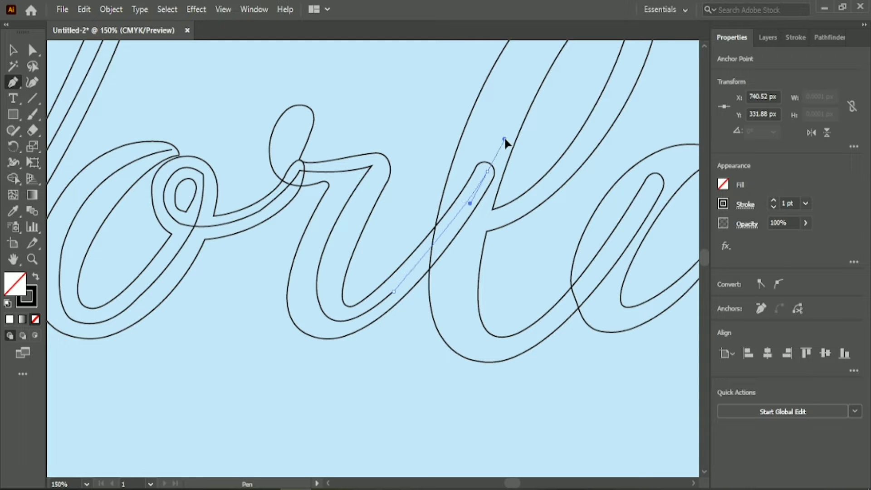
left_click_drag(506, 143, 506, 137)
key("Escape")
Start a new Pen path where the l's loop closes and trace its right side up to the top of the loop.
scroll(524, 254, "up", 1)
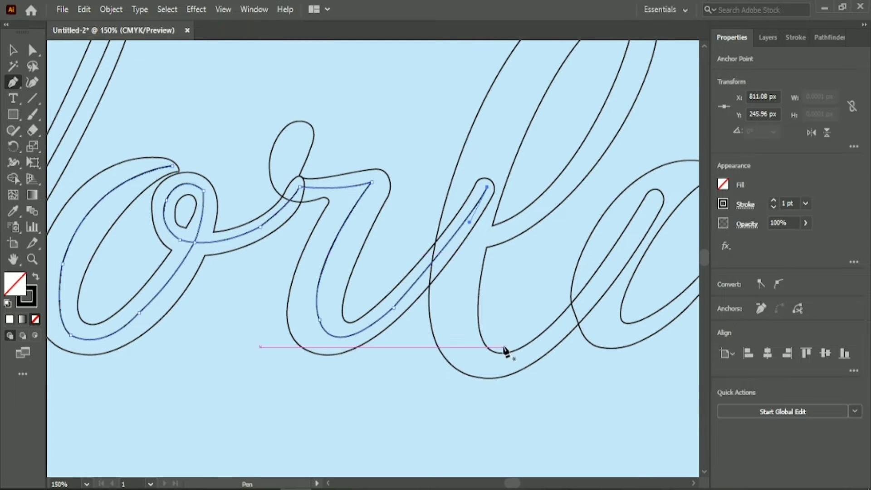
left_click_drag(514, 484, 517, 484)
scroll(392, 405, "up", 2)
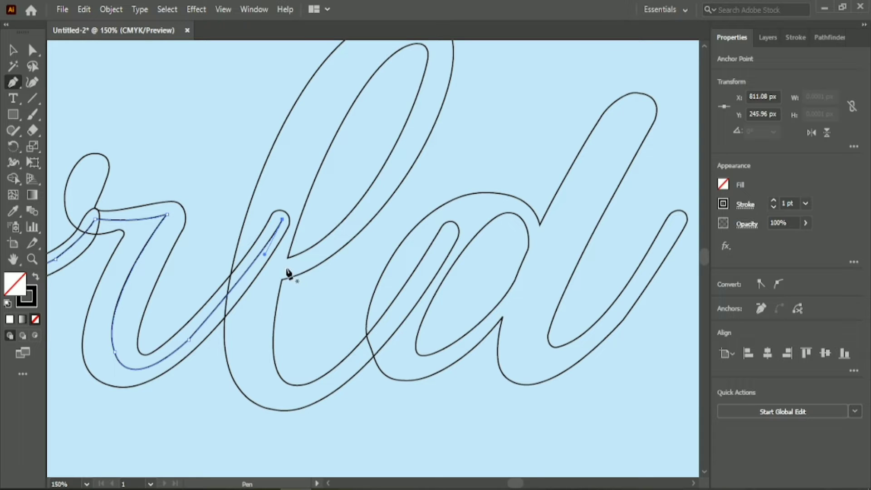
left_click(282, 267)
scroll(400, 205, "up", 2)
scroll(403, 198, "down", 1, "alt")
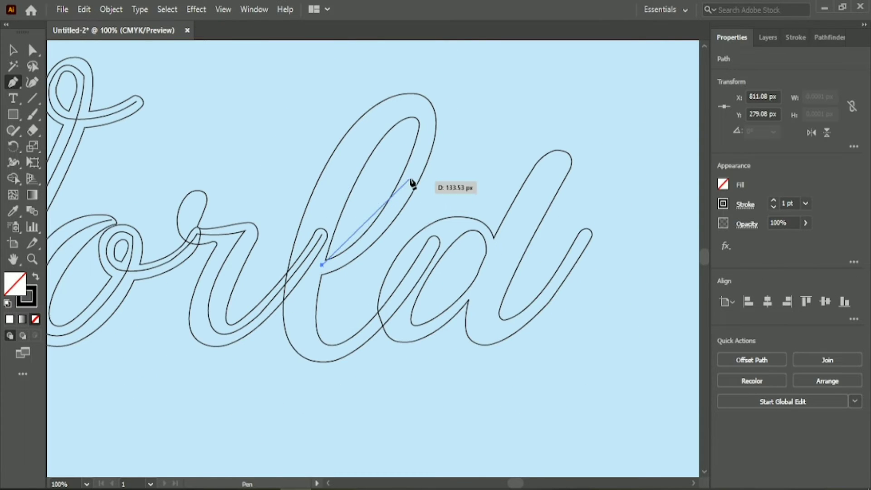
left_click_drag(415, 162, 429, 140)
left_click_drag(449, 75, 467, 60)
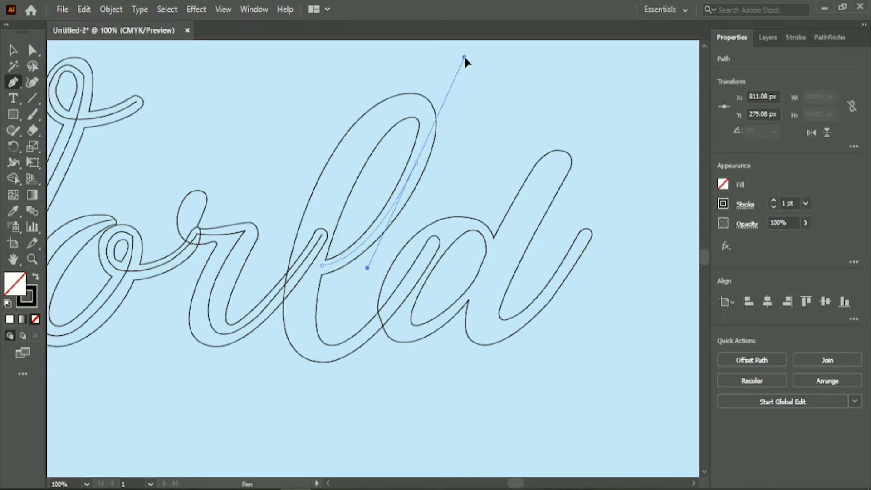
left_click_drag(415, 162, 421, 108)
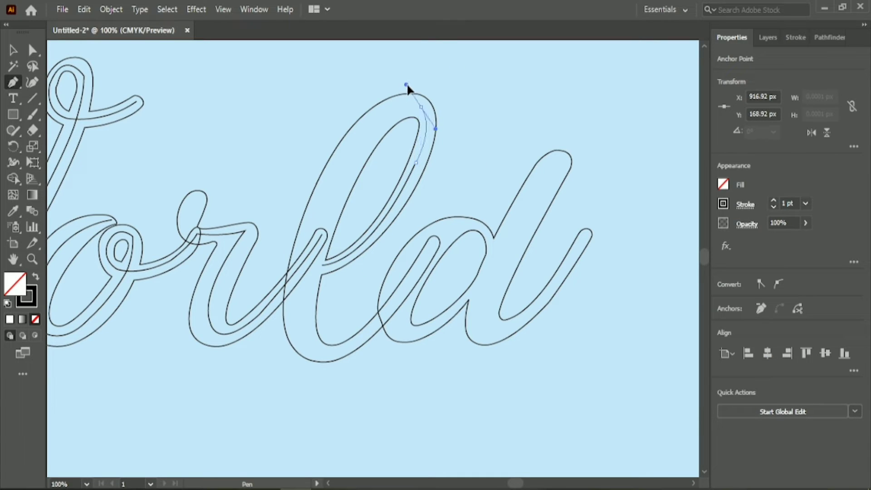
Continue the l's centre line down the long stroke, around the lower curve and up to the tip of its exit stroke, ending the path.
left_click_drag(367, 128, 291, 370)
left_click_drag(308, 278, 345, 353)
mouse_move(316, 350)
left_mouse_down()
mouse_move(334, 355)
mouse_move(324, 360)
left_mouse_up()
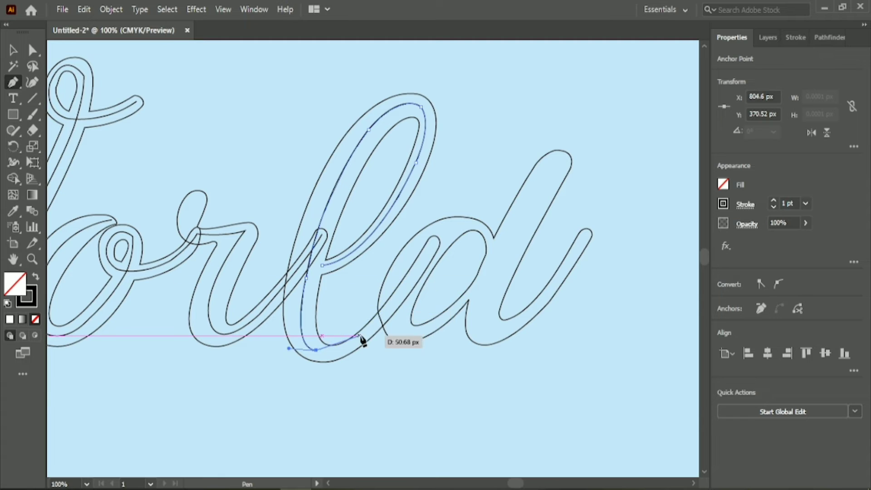
left_click_drag(377, 323, 413, 283)
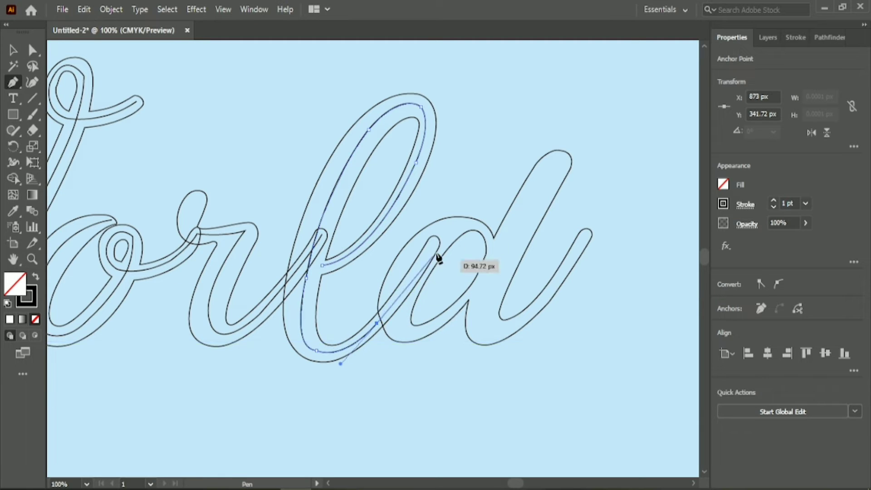
left_click_drag(433, 242, 461, 282)
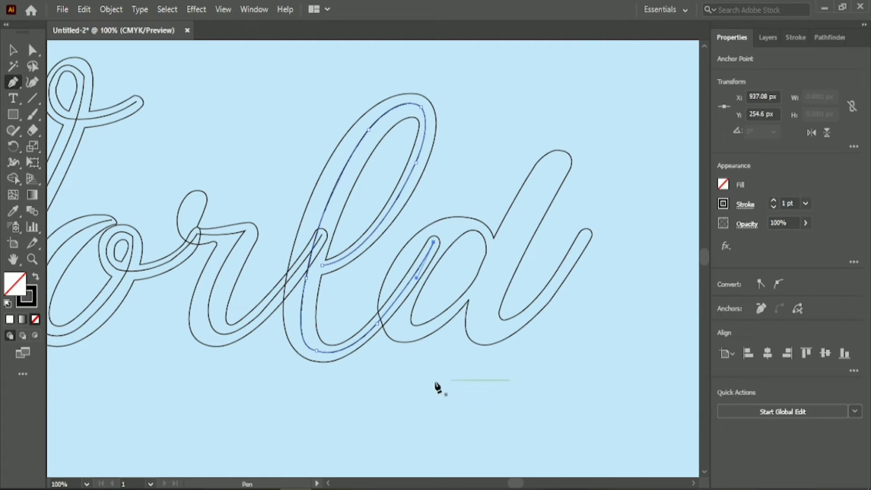
Start a new Pen path at the d's bowl beside the stem and trace the bowl's centre line around until it meets the stem again.
scroll(477, 380, "up", 1)
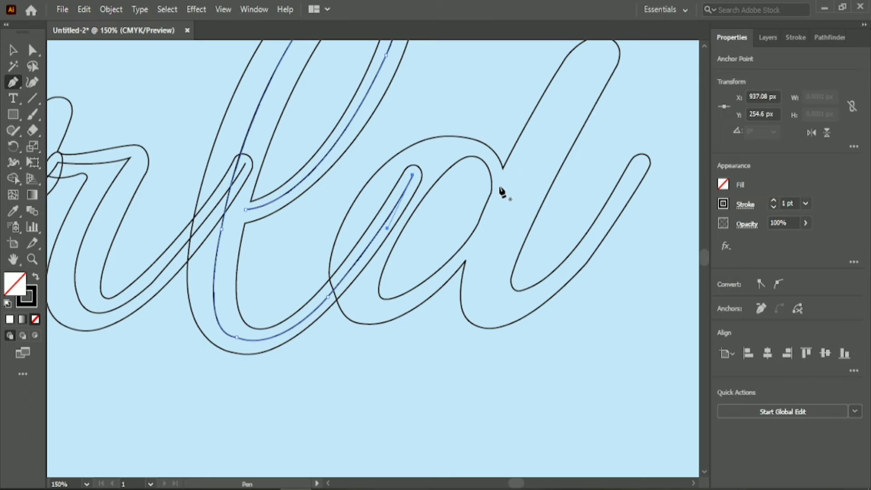
left_click_drag(499, 184, 361, 195)
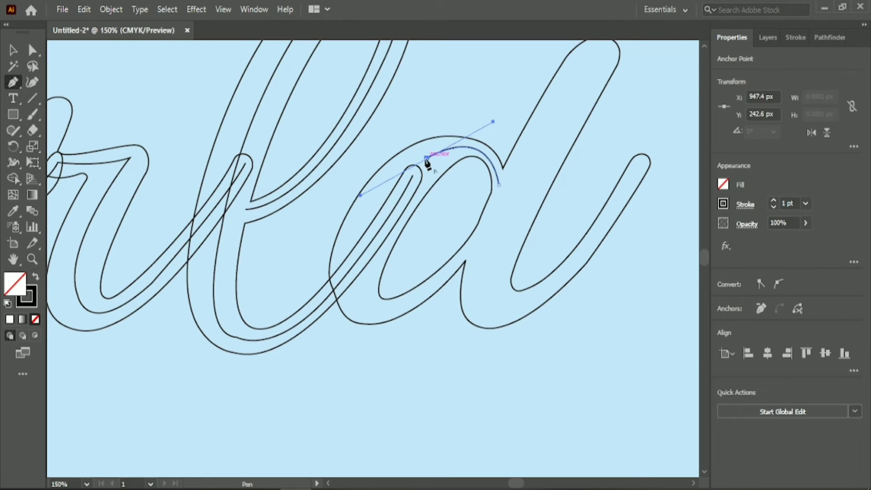
left_click_drag(365, 302, 389, 376)
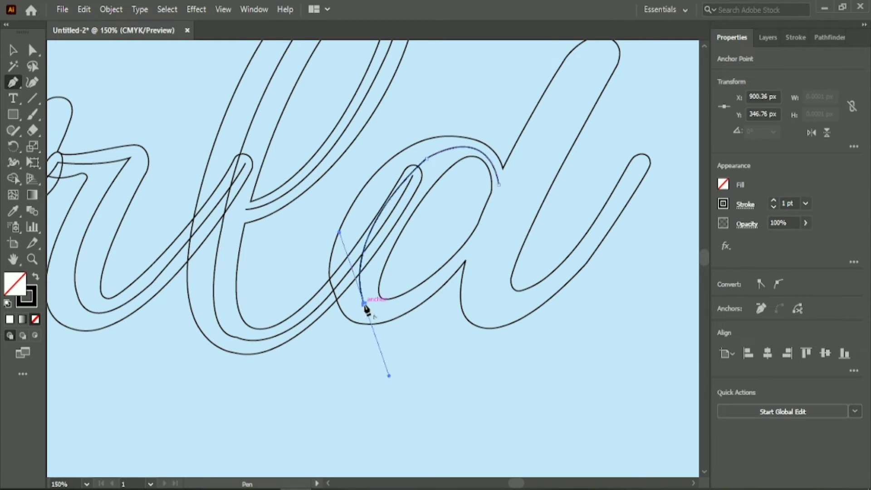
left_click(365, 305)
left_click_drag(475, 247, 554, 158)
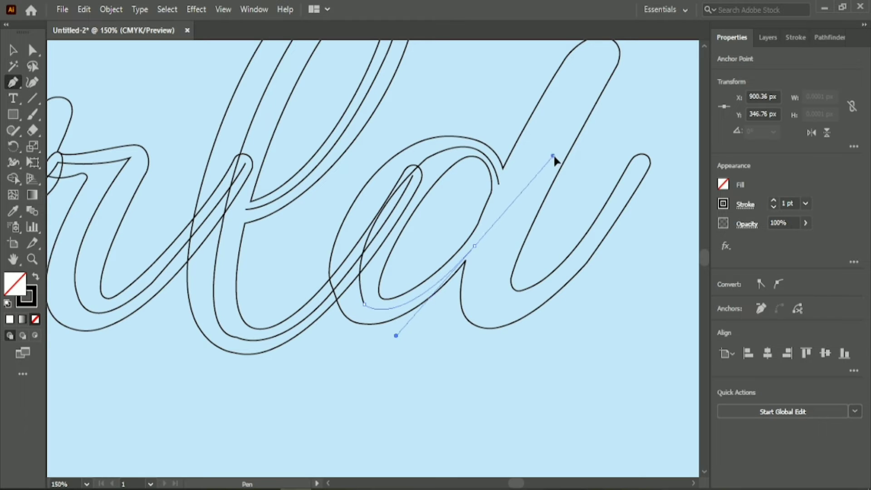
left_click(476, 247)
Trace the d's stem up to its top and back down towards the lower curve, making a sharp corner at the top.
scroll(567, 116, "up", 1)
left_click_drag(603, 82, 641, 54)
left_click(603, 82)
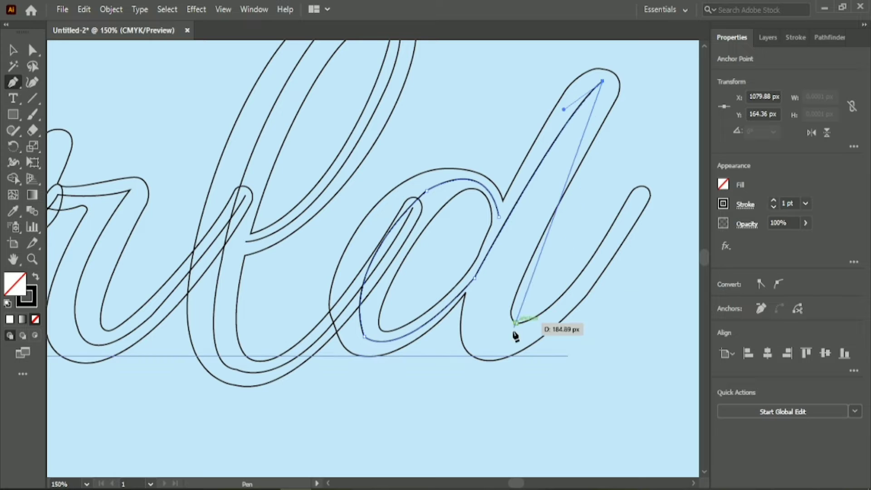
left_click_drag(490, 310, 511, 355)
left_click(490, 310)
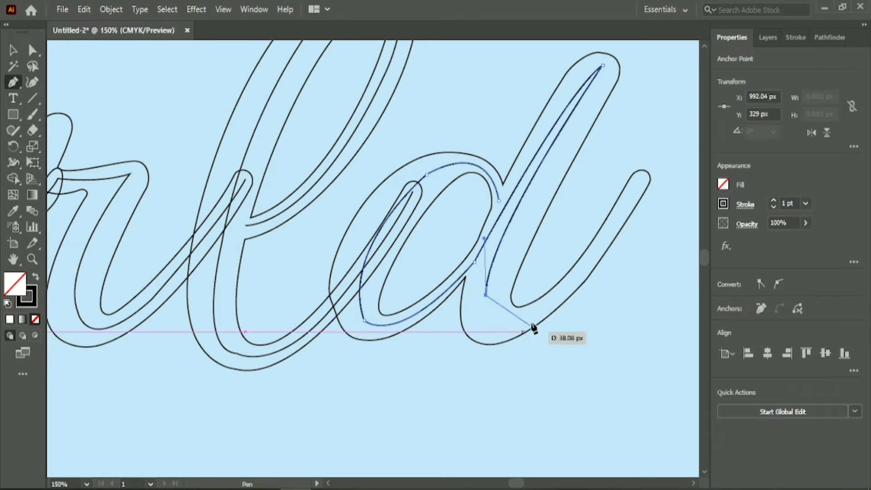
Trace the d's lower curve and exit stroke to its tip, then end the path and deselect it.
left_click_drag(495, 329, 533, 331)
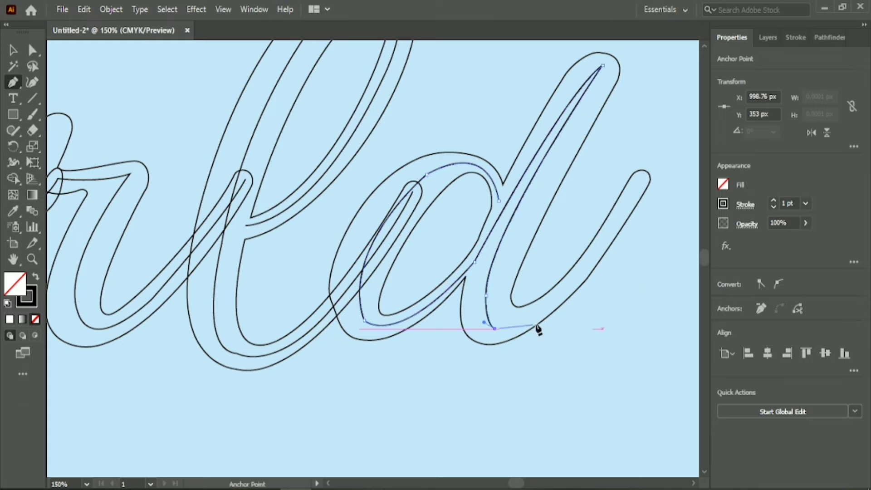
left_click_drag(574, 282, 629, 222)
left_click(574, 281)
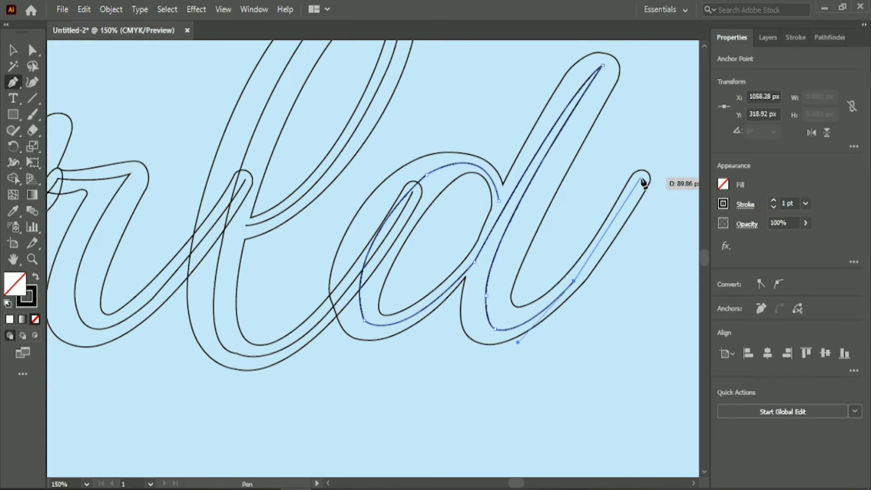
left_click_drag(640, 177, 650, 154)
left_click(640, 177)
left_click(12, 50)
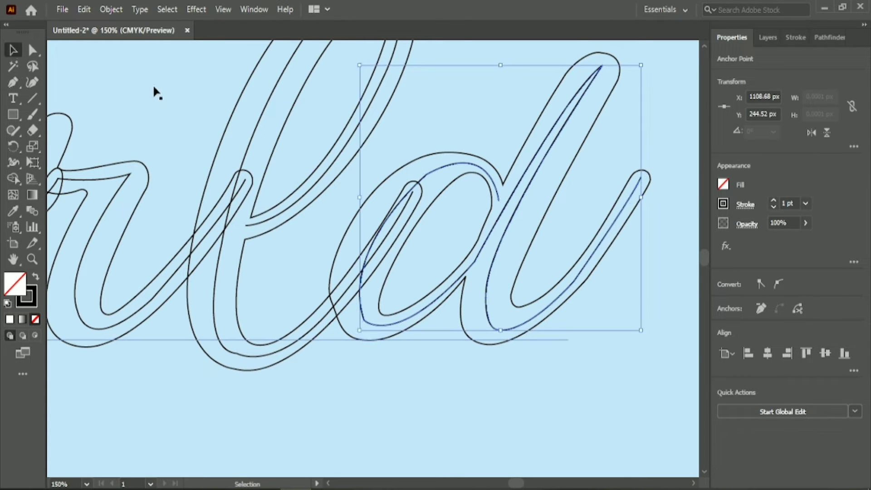
left_click(156, 91)
Round the two corner anchors on the loop of the W's centre line using Direct Selection.
left_click_drag(516, 483, 506, 483)
scroll(313, 296, "down", 1)
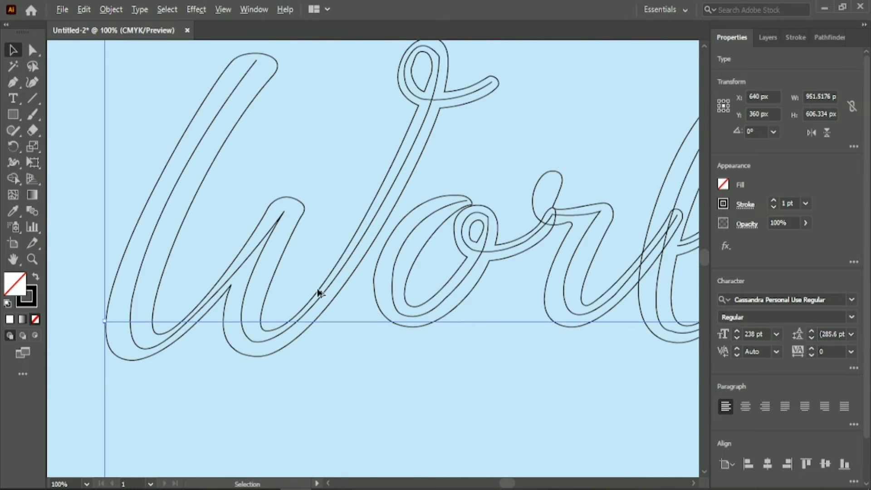
scroll(319, 291, "up", 3)
scroll(458, 179, "up", 1)
left_click(34, 50)
left_click(431, 93)
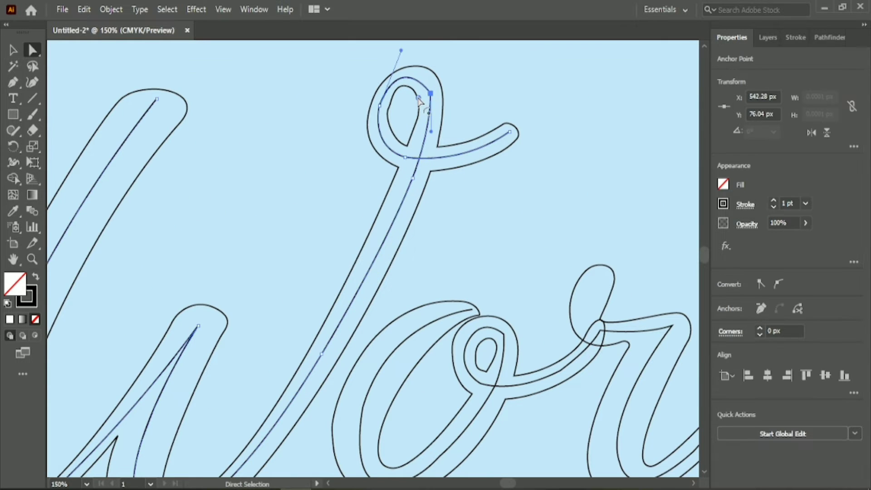
left_click_drag(418, 97, 402, 112)
left_click(380, 106)
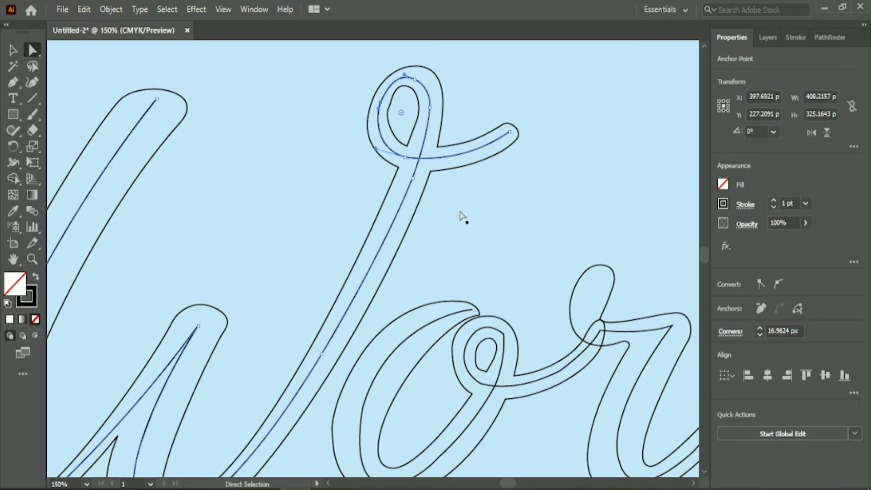
Round the o's centre-line anchors at the upper right of the small loop, with a radius of about 13 px, and on the lower curve.
scroll(461, 216, "down", 5)
left_click(503, 239)
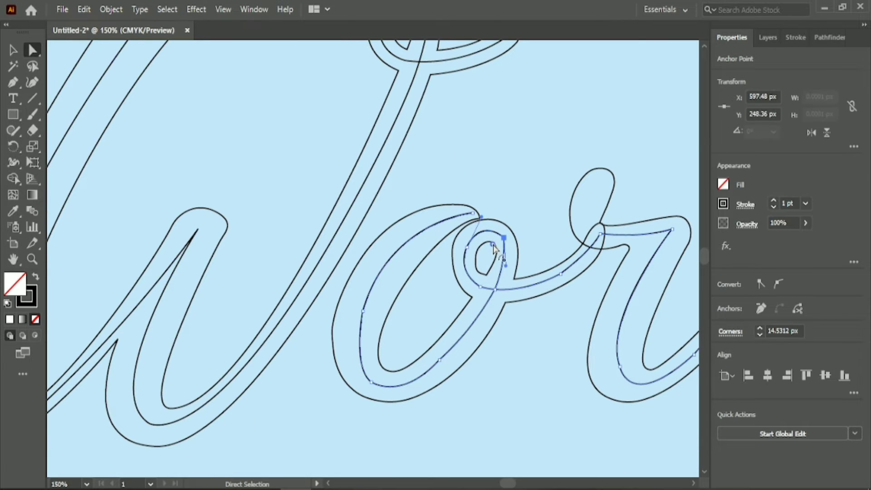
mouse_move(495, 249)
left_mouse_down()
mouse_move(480, 247)
mouse_move(496, 249)
left_mouse_up()
scroll(570, 271, "up", 1)
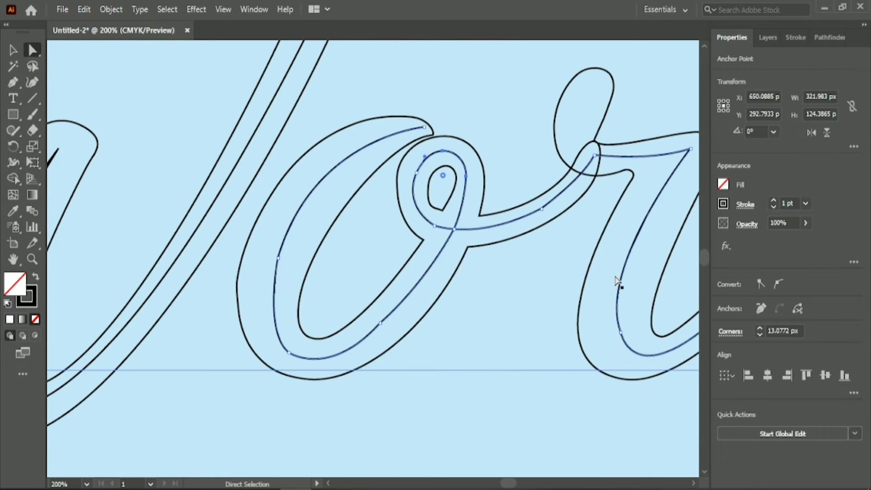
left_click_drag(505, 482, 507, 484)
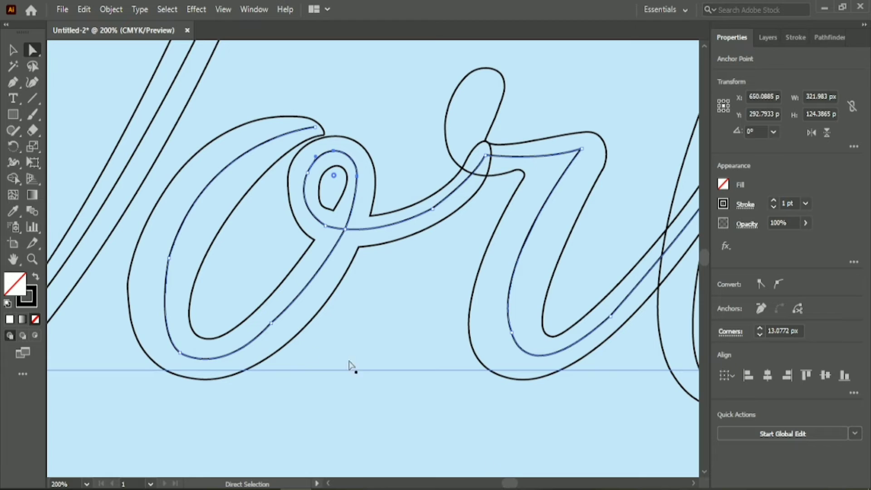
left_click(273, 323)
left_click_drag(281, 333, 376, 406)
Round the corner where the o's connecting stroke meets the r, and the anchor at the bottom of the l by about 21 px.
left_click(486, 156)
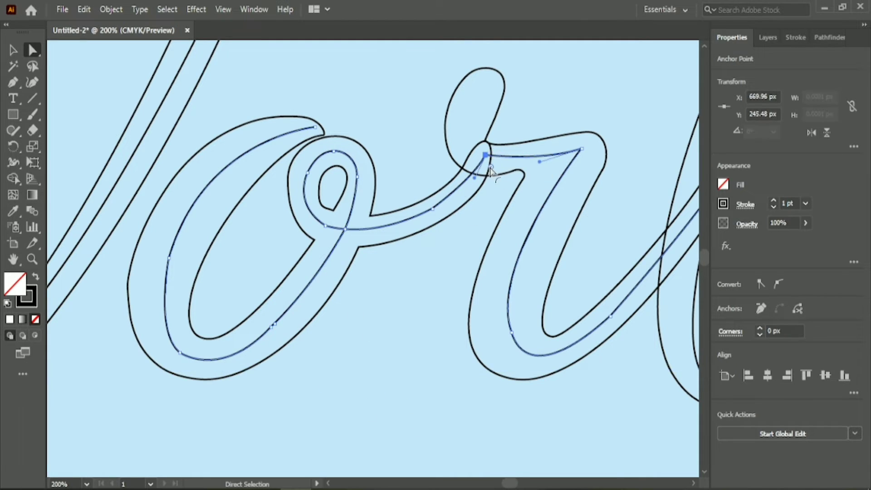
left_click_drag(491, 169, 502, 185)
left_click_drag(506, 486, 508, 485)
left_click(505, 388)
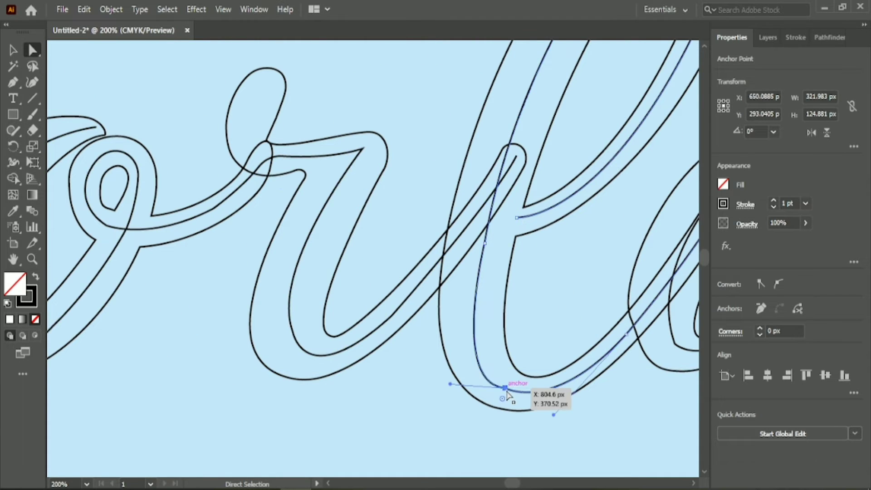
left_click_drag(502, 401, 498, 429)
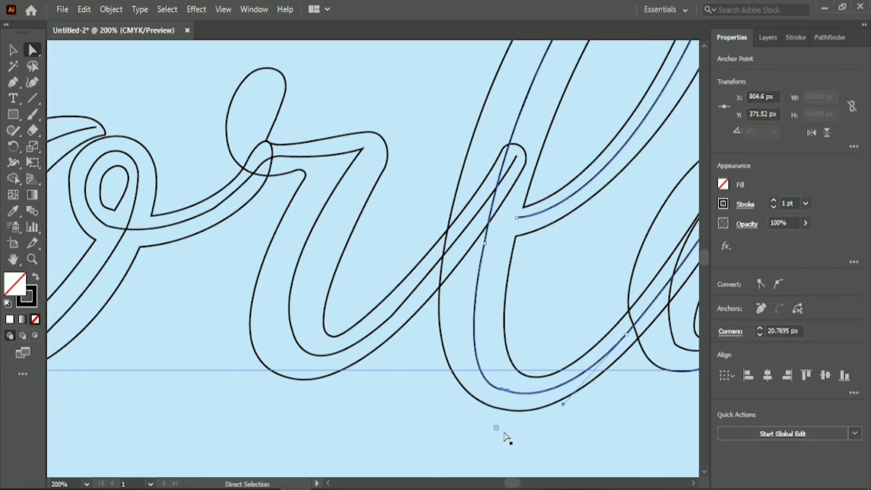
Round the d's bowl anchors, the lower one by about 14 px and the upper one by about 8 px.
left_click_drag(513, 484, 518, 482)
left_click(402, 344)
left_click_drag(412, 335, 426, 329)
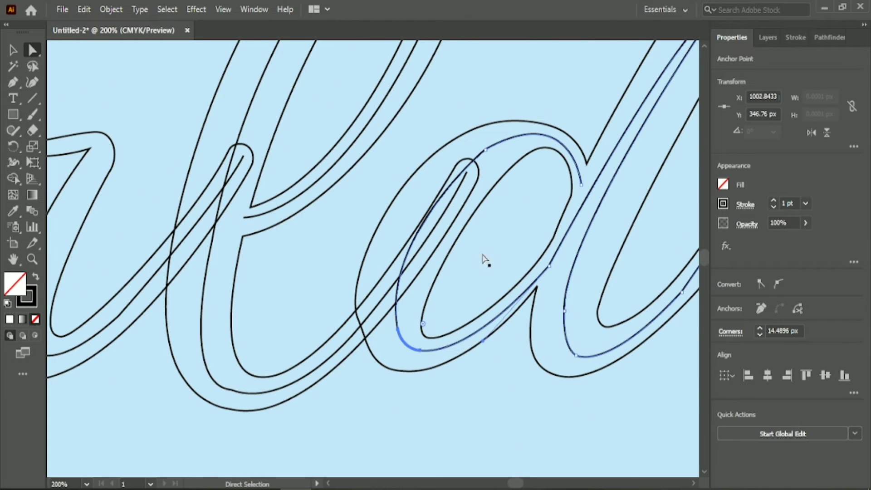
left_click(485, 149)
left_click_drag(490, 158, 493, 163)
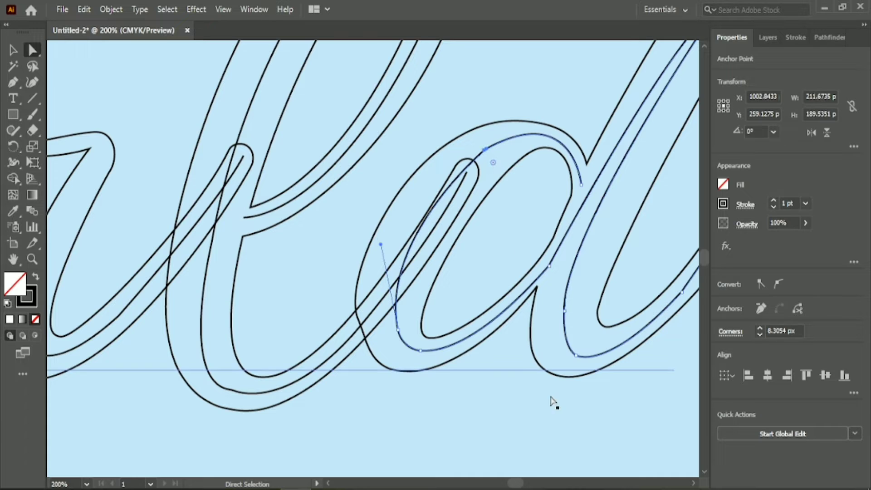
Round the d's anchors where the bowl meets the stem by about 147 px and on the exit stroke by about 157 px.
left_click_drag(520, 484, 522, 484)
left_click(440, 263)
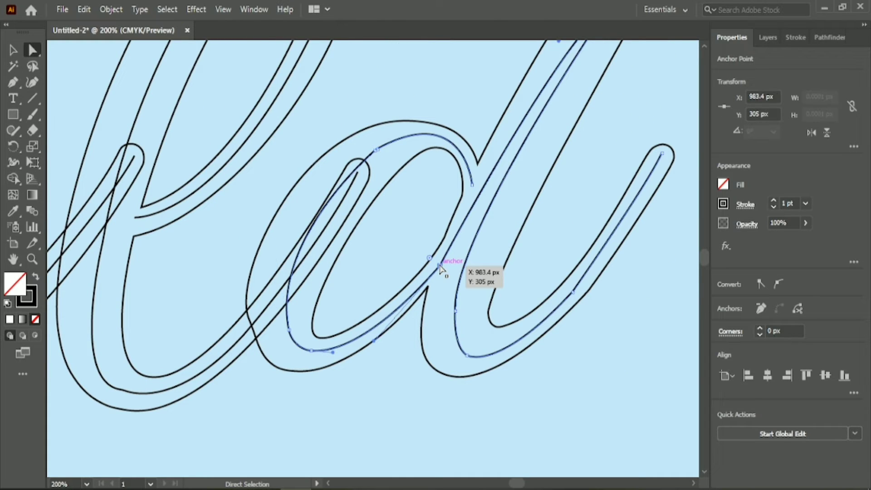
left_click_drag(440, 266, 245, 80)
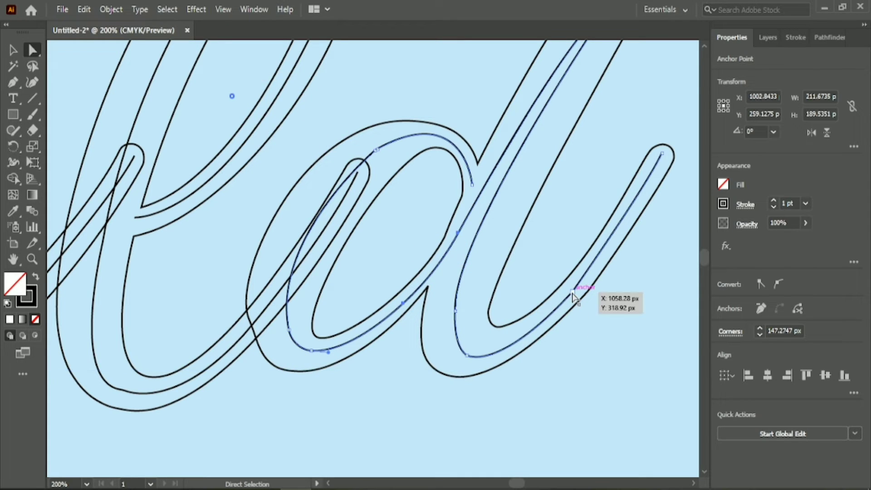
scroll(505, 233, "up", 2)
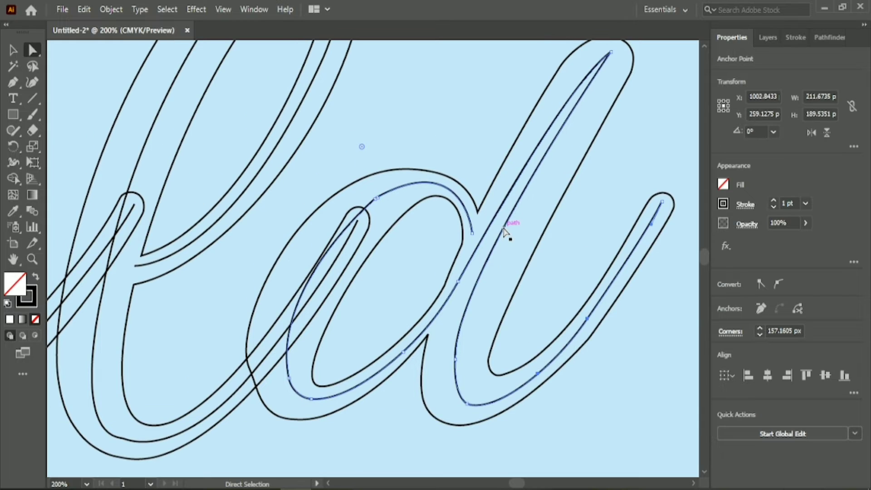
scroll(505, 232, "down", 1)
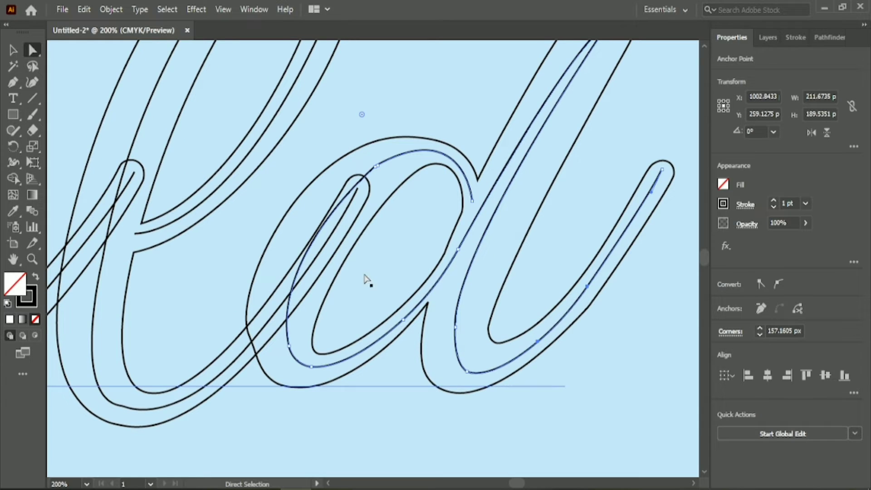
Delete the outlined "World" guide text, keeping only the traced centre lines.
left_click(10, 49)
left_click(395, 136)
scroll(395, 136, "down", 2)
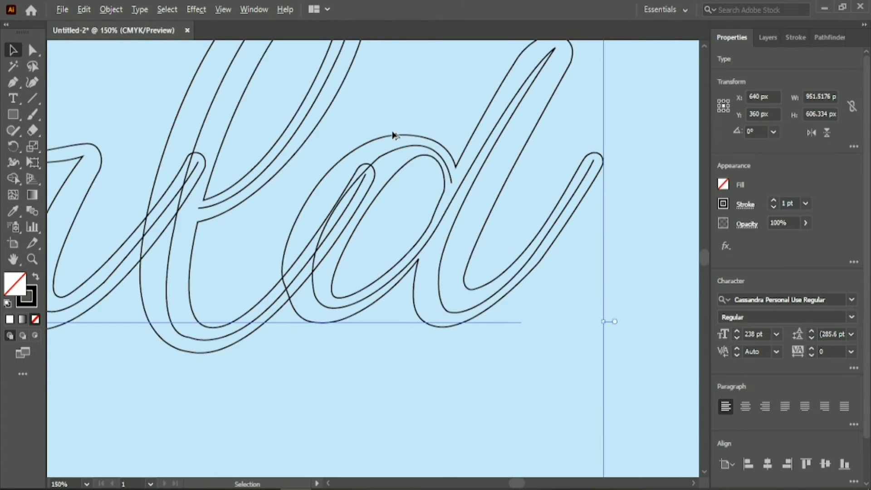
left_click_drag(518, 483, 512, 483)
scroll(524, 314, "down", 1)
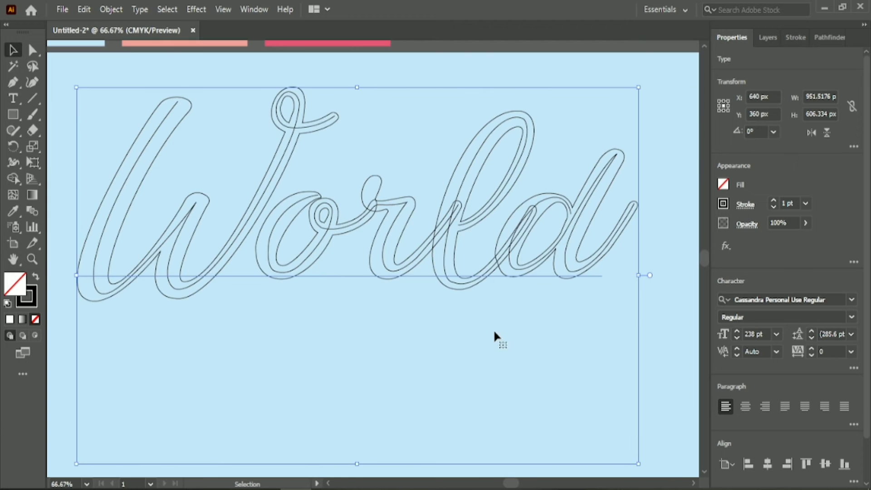
key("Delete")
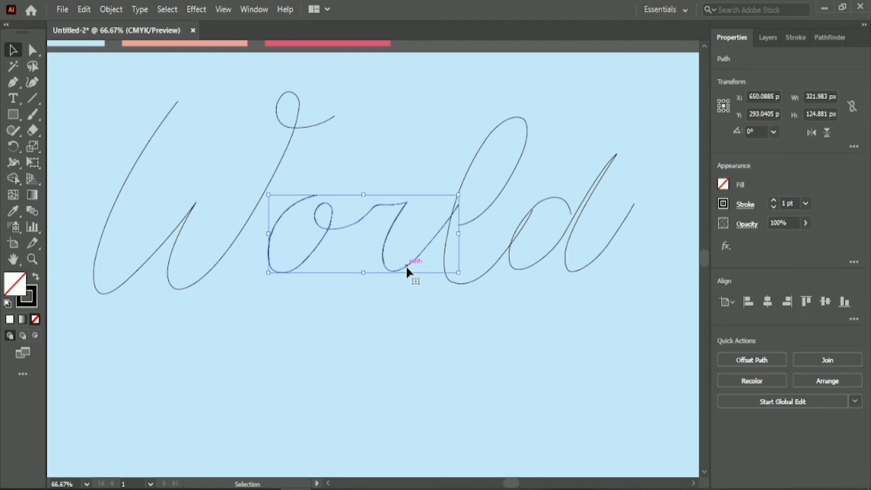
Shift the "or" centre line 8 px to the left and the d's centre line slightly to the right.
key("Left")
key("Left")
key("Left")
key("Left")
key("Left")
key("Left")
key("Left")
key("Left")
left_click(579, 218)
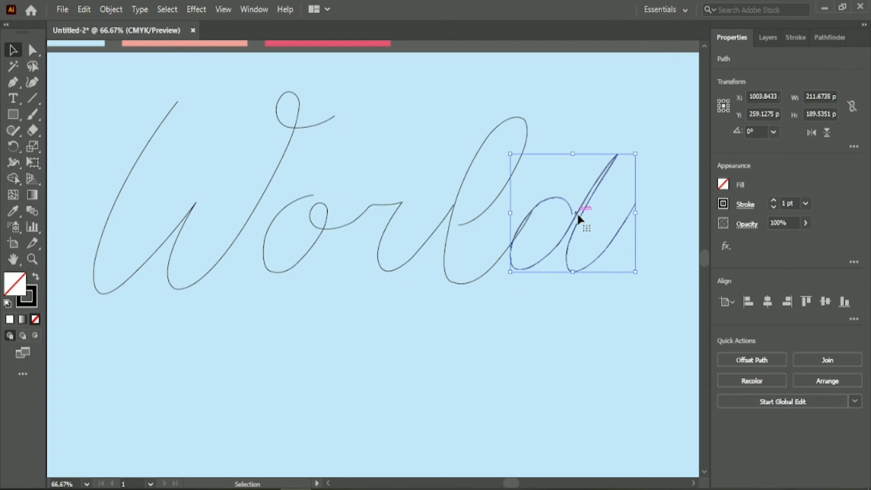
Draw a light-blue circle about 42 px wide below the artboard and place a copy of it to the right.
left_click(377, 354)
key("ctrl+minus")
scroll(363, 318, "down", 2)
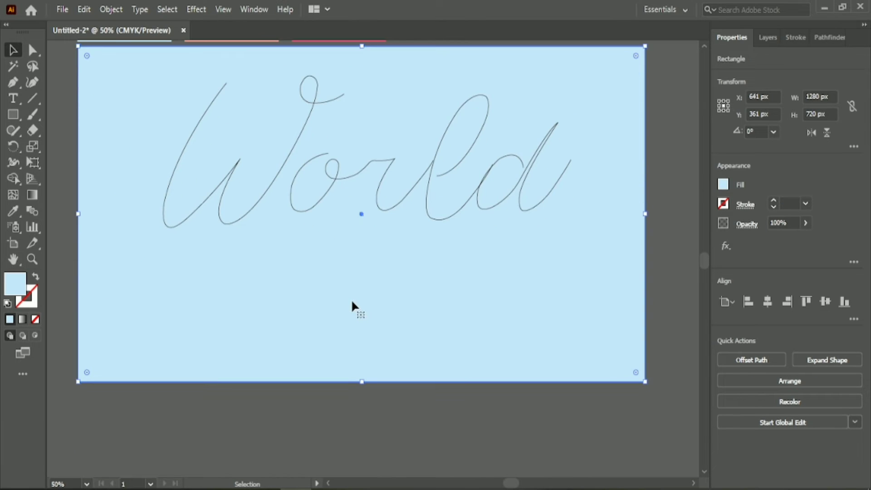
left_click_drag(12, 115, 55, 149)
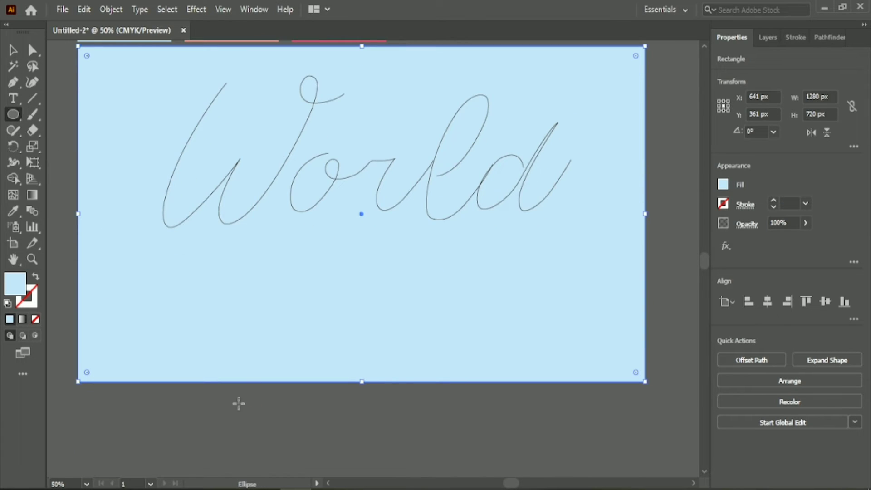
left_click_drag(237, 402, 301, 408)
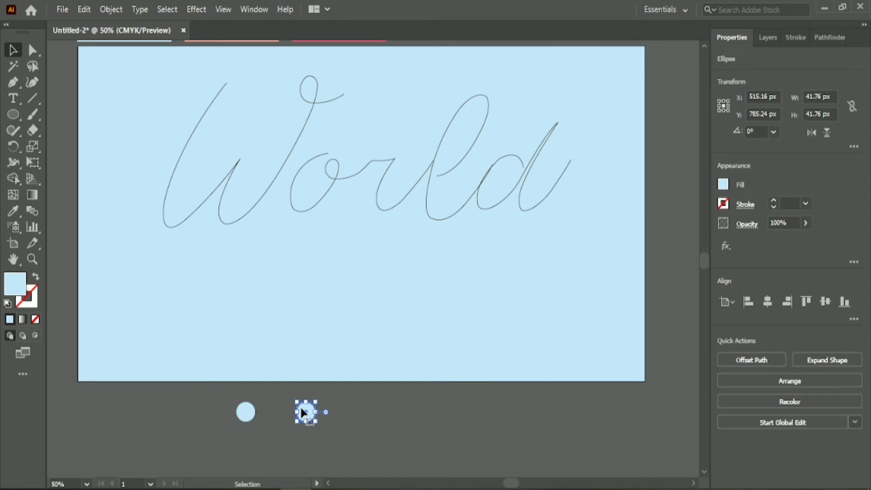
Fill the copied circle with a linear gradient running from the #F4A29B swatch colour to the #EB5775 swatch colour.
scroll(167, 418, "up", 2)
double_click(31, 194)
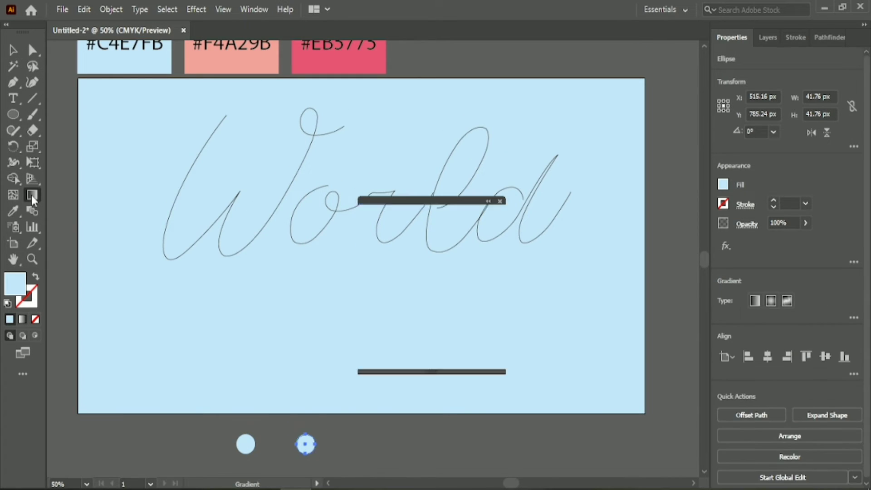
left_click(386, 237)
left_click(309, 261)
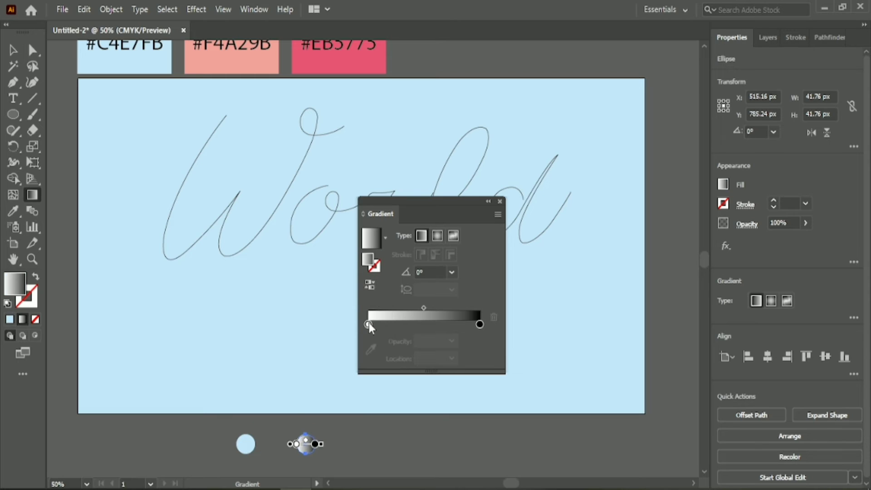
left_click(369, 324)
left_click(371, 350)
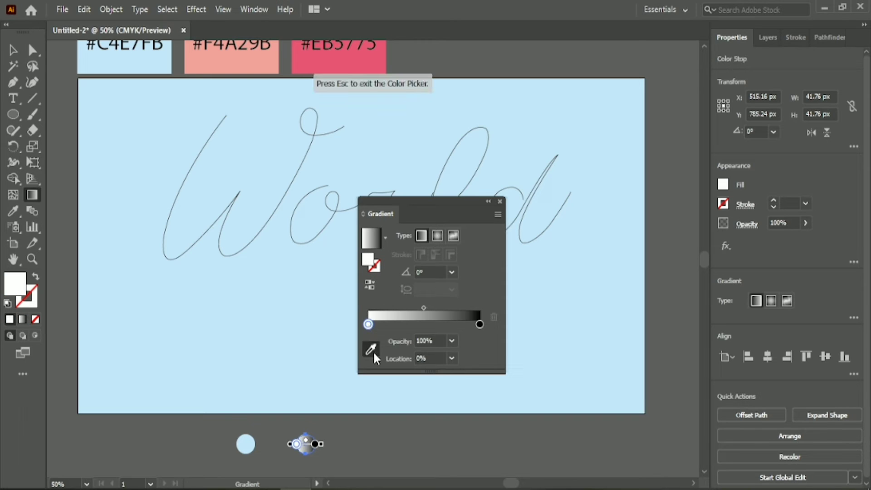
left_click(262, 61)
left_click(480, 324)
left_click(346, 60)
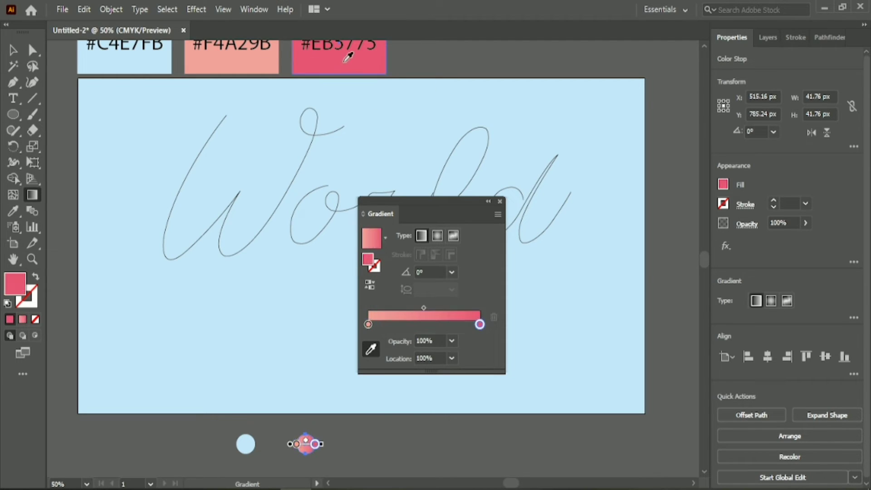
Set the circle's gradient angle to -90° and shift the gradient midpoint to about 40.5%.
left_click(451, 272)
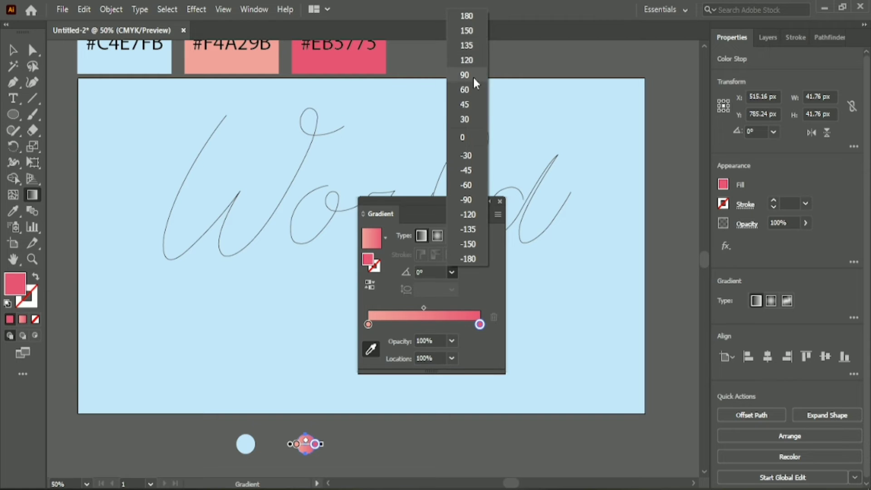
left_click(465, 75)
left_click(452, 272)
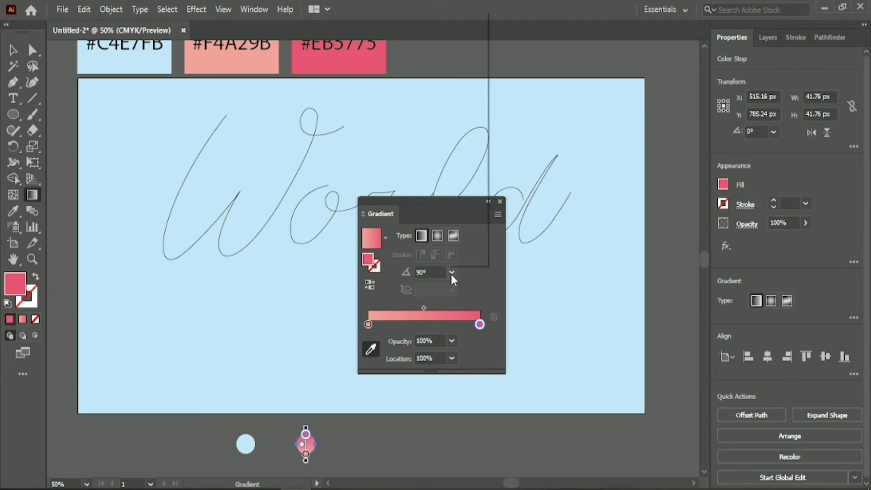
left_click(469, 200)
left_click_drag(423, 309, 413, 307)
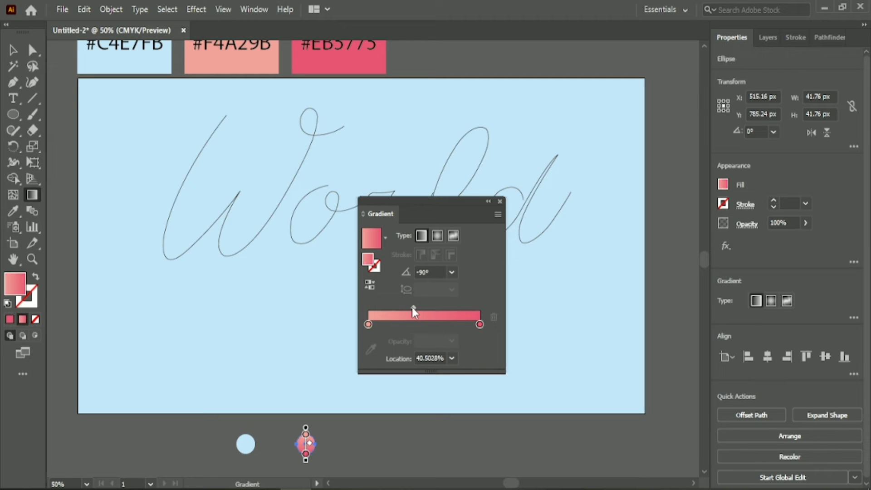
left_click(499, 201)
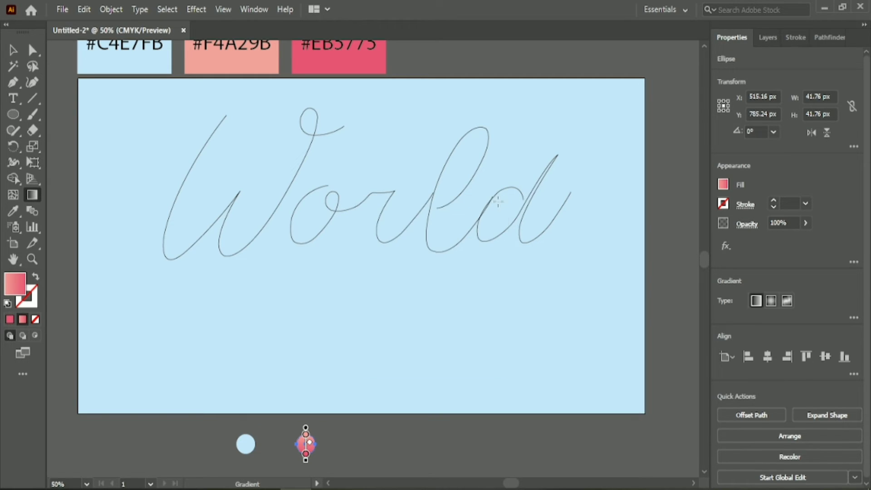
Place a copy of the gradient circle about 261 px to its right, level with the original.
left_click(13, 49)
left_click(176, 450)
scroll(212, 434, "down", 1)
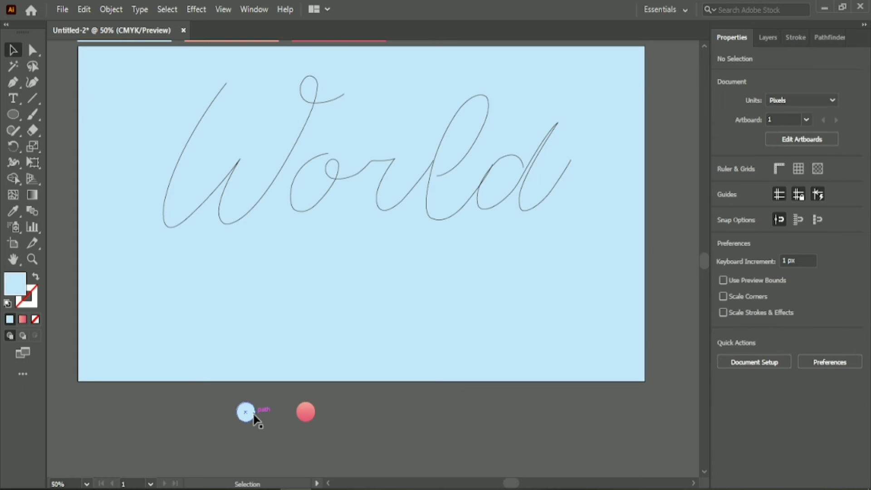
left_click_drag(308, 417, 423, 413)
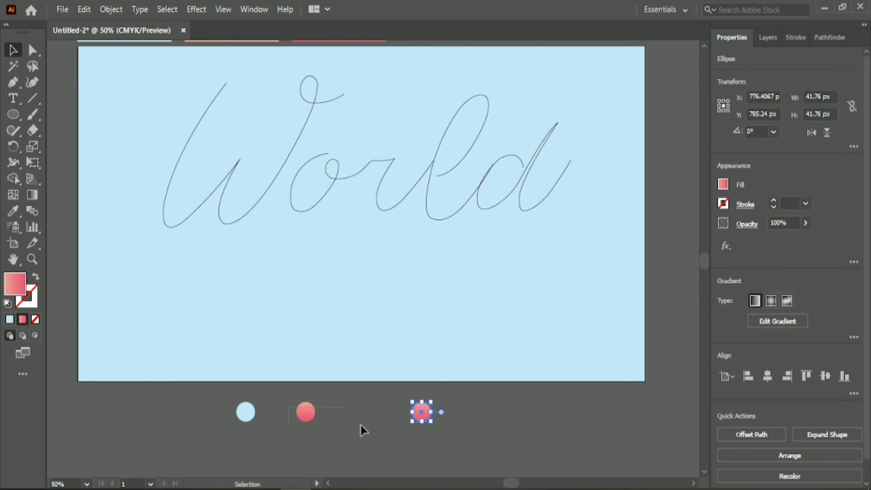
Blend the two gradient circles using Specified Steps spacing with 100 steps.
left_click(305, 413, "shift")
double_click(31, 211)
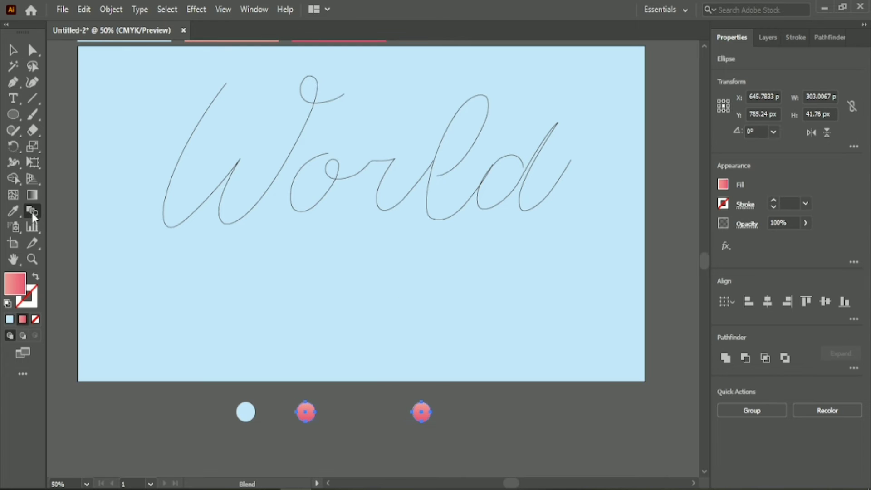
left_click(248, 182)
left_click(266, 211)
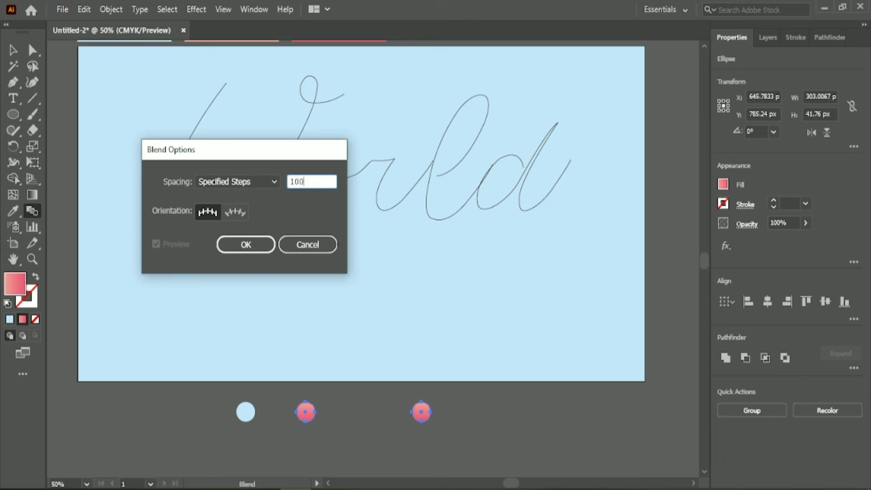
left_click(254, 244)
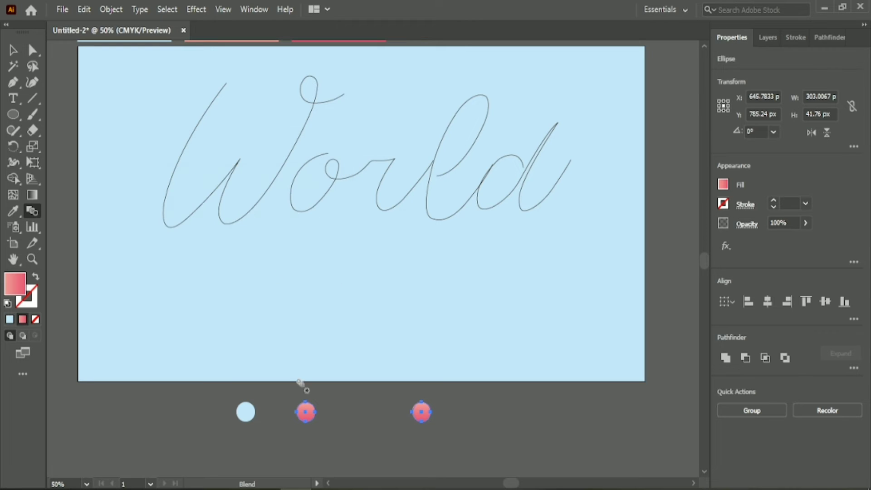
left_click(420, 412)
left_click(13, 50)
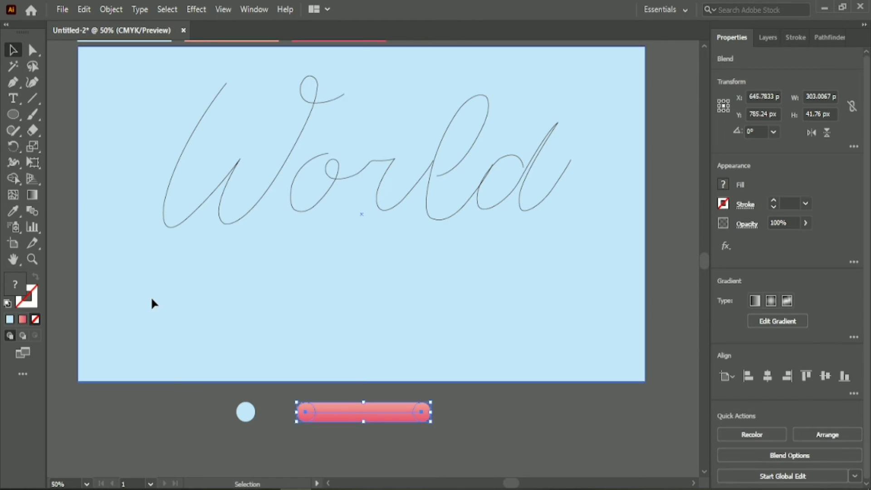
Centre the light-blue background rectangle horizontally and vertically on the artboard.
left_click(151, 296)
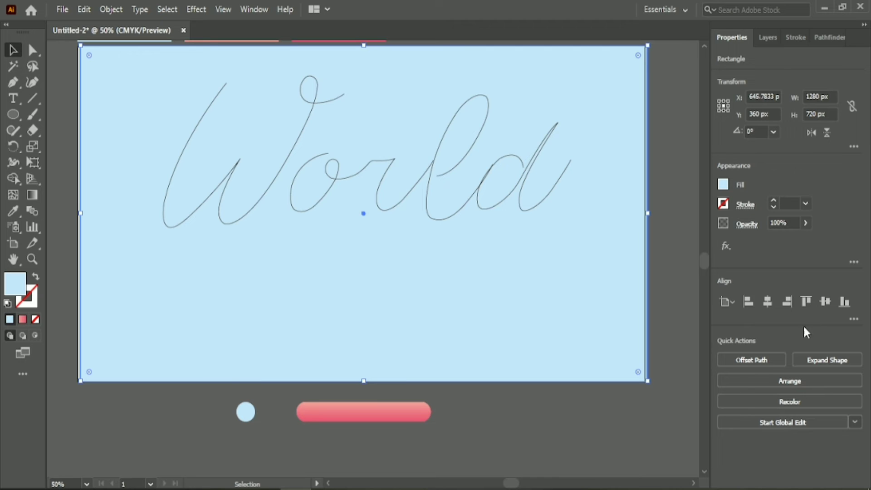
left_click(767, 301)
left_click(583, 415)
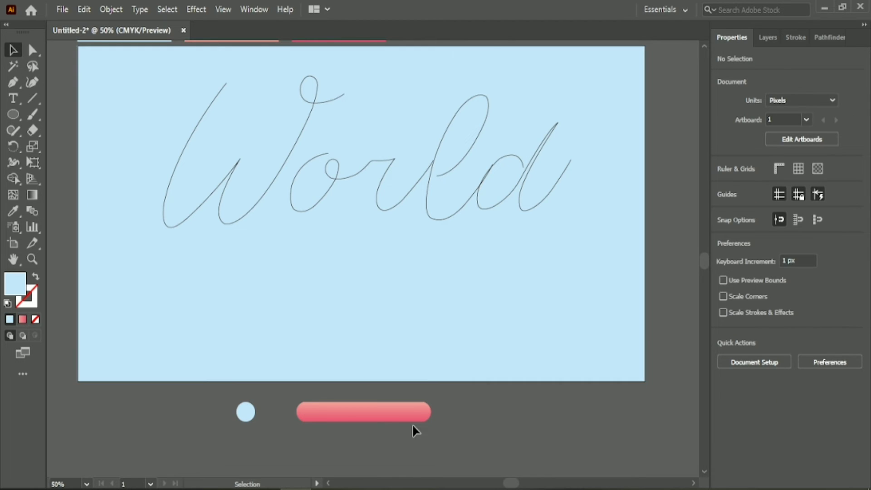
left_click(483, 342)
left_click(834, 304)
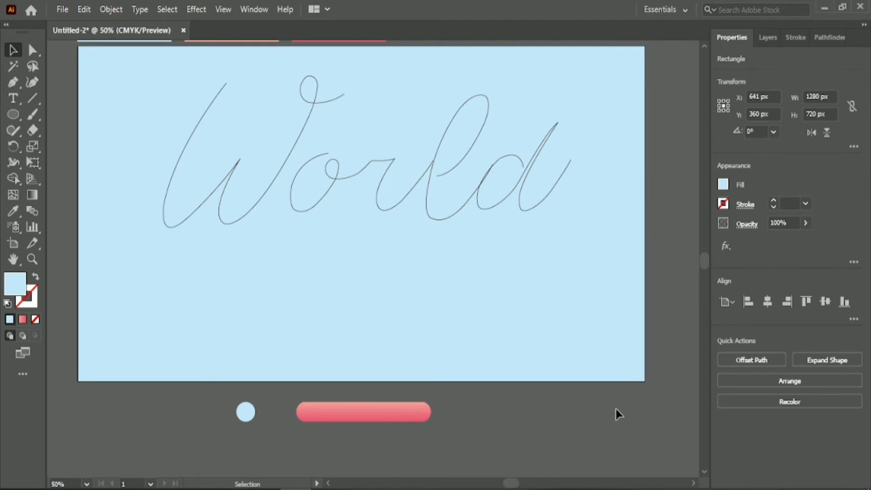
left_click(590, 415)
Place two copies of the blended gradient bar to its right, one above the other, below the artboard.
left_click(364, 408)
left_click_drag(364, 407, 539, 393)
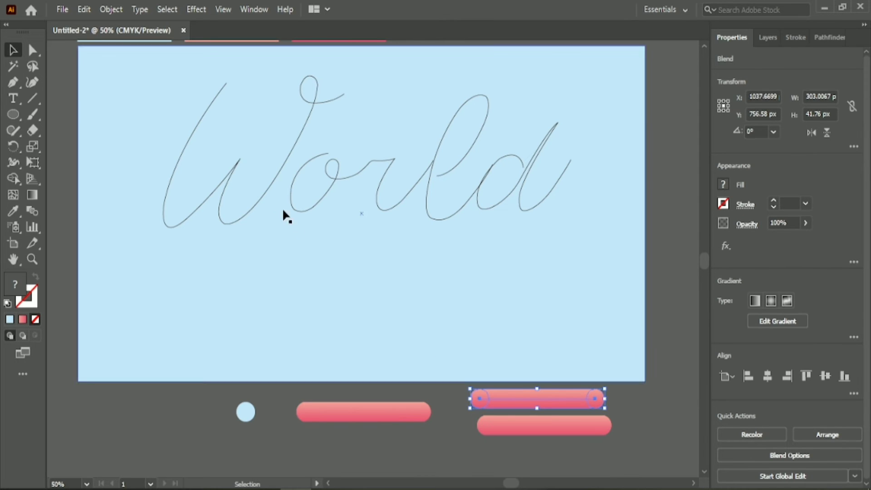
left_click(153, 407)
Select all the "World" centre lines without the background and move them down 120 px.
left_click_drag(69, 152, 382, 300)
left_click(373, 289, "shift")
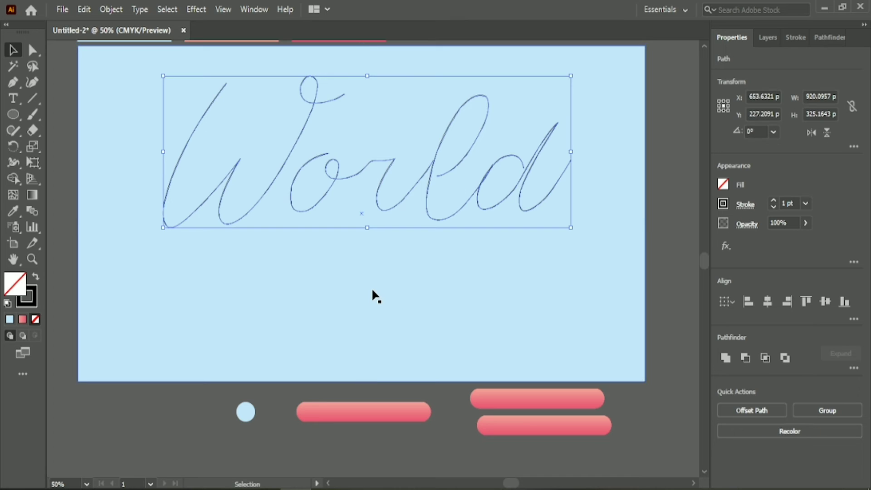
key("Down")
key("Down")
key("Down")
key("Down")
key("Down")
key("Down")
key("Down")
key("Down")
key("Down")
key("Down")
key("Down")
key("Down")
key("Down")
key("Down")
key("Down")
key("Down")
key("Down")
key("Down")
key("Down")
key("Down")
key("Down")
key("Down")
key("Down")
key("Down")
key("Down")
key("Down")
key("Down")
key("Down")
key("Down")
key("Down")
key("Down")
key("Down")
key("Down")
key("Down")
key("Down")
key("Down")
key("Down")
key("Down")
key("Down")
key("Down")
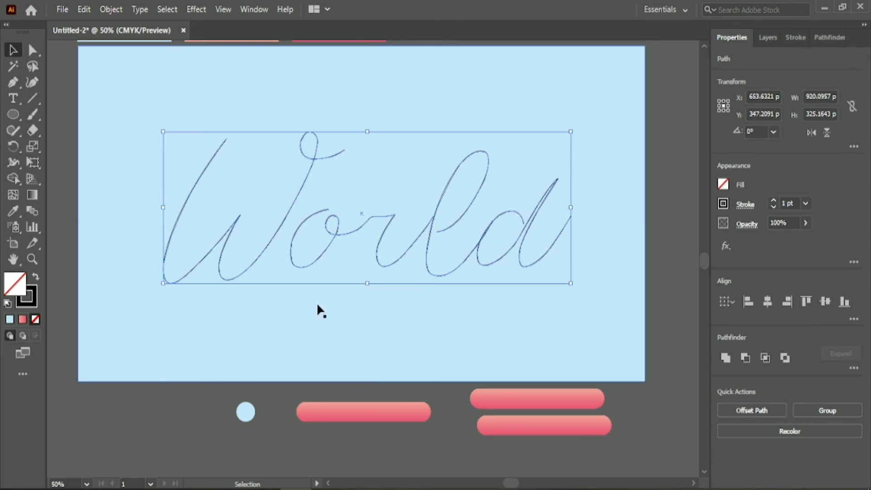
left_click(155, 421)
Replace the spine of the upper right gradient bar with the W's centre line.
left_click(227, 278)
left_click(228, 280)
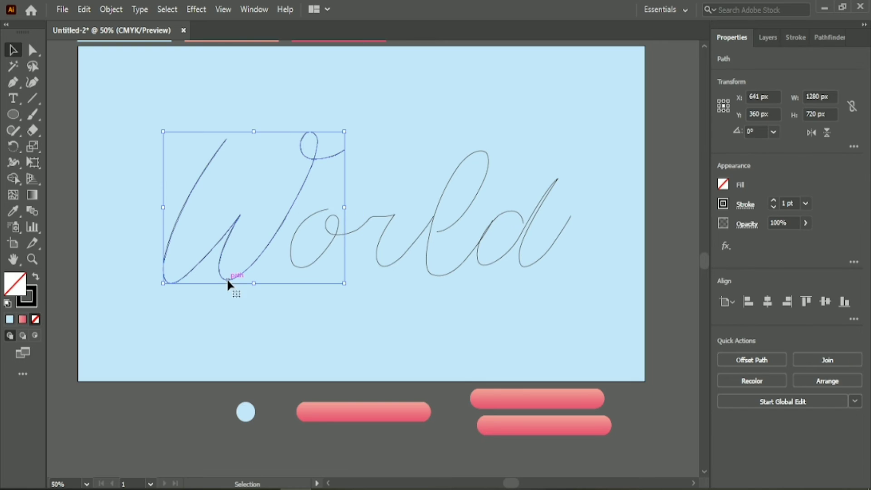
left_click(523, 394, "shift")
left_click(111, 9)
mouse_move(258, 371)
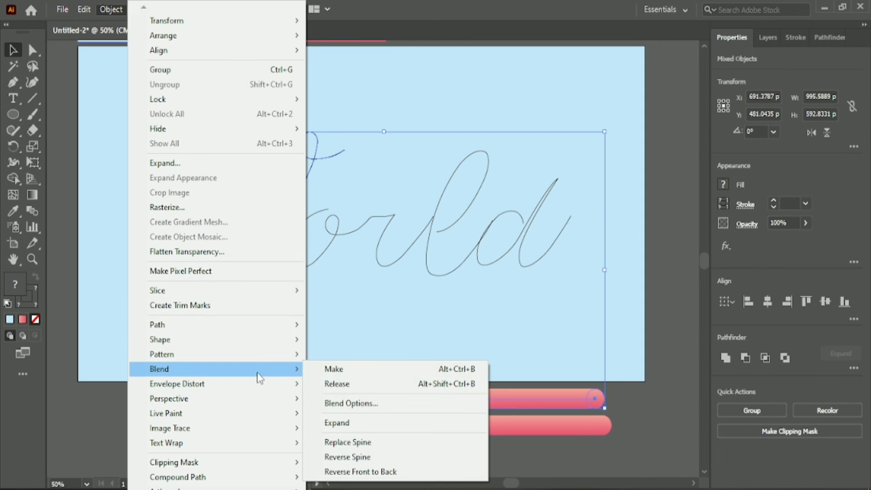
left_click(392, 443)
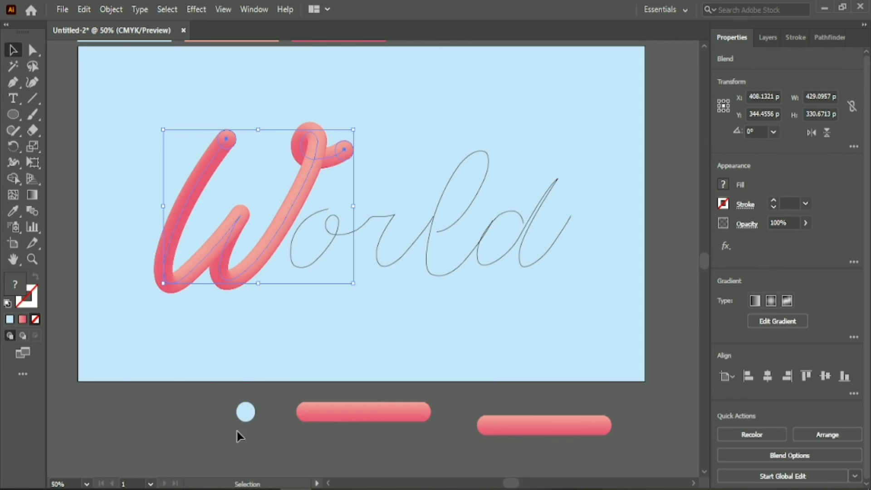
left_click(291, 395)
Replace the spine of the original gradient bar with the "or" centre line.
left_click(343, 230)
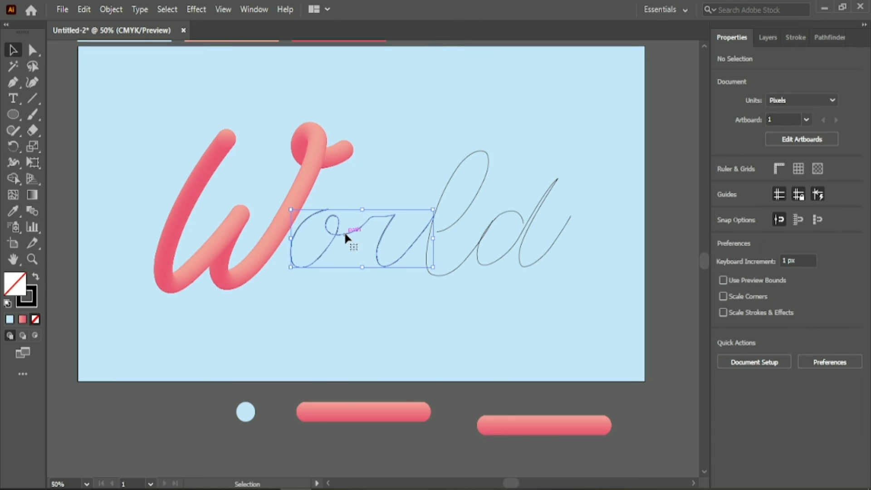
left_click(382, 413, "shift")
left_click(108, 14)
mouse_move(258, 370)
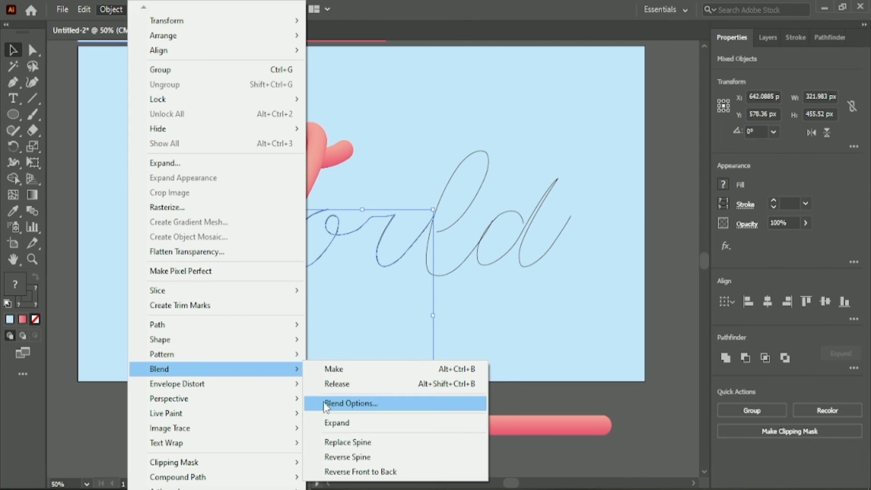
left_click(396, 446)
left_click(383, 352)
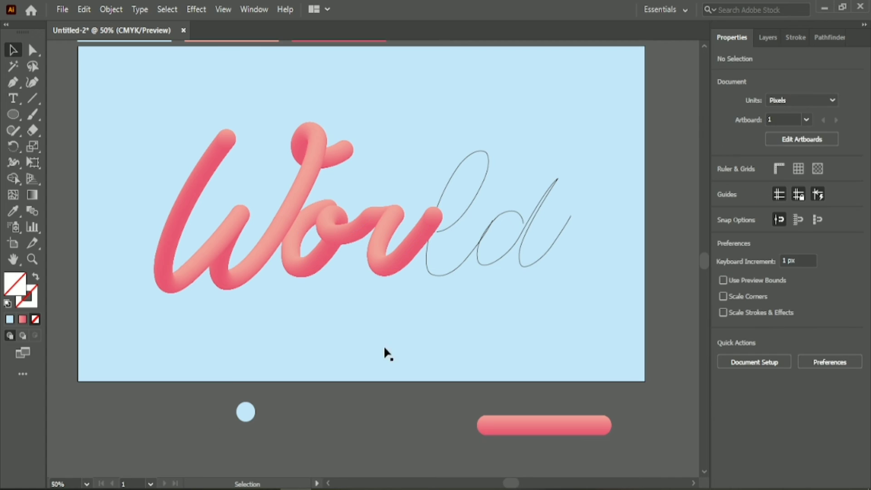
Place a copy of the remaining blended gradient bar directly above it, below the artboard.
left_click(470, 274)
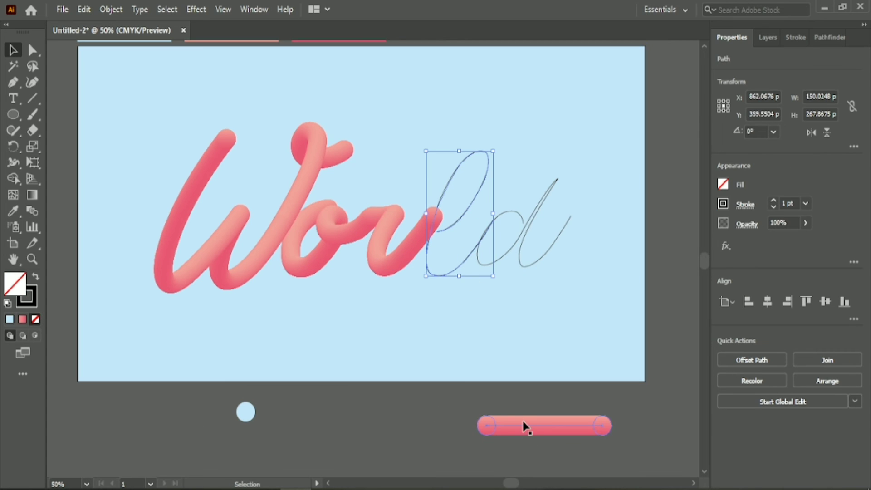
left_click(525, 426)
left_click_drag(521, 418, 521, 391)
Replace the spine of the upper gradient bar with the l's centre line.
left_click(465, 256, "shift")
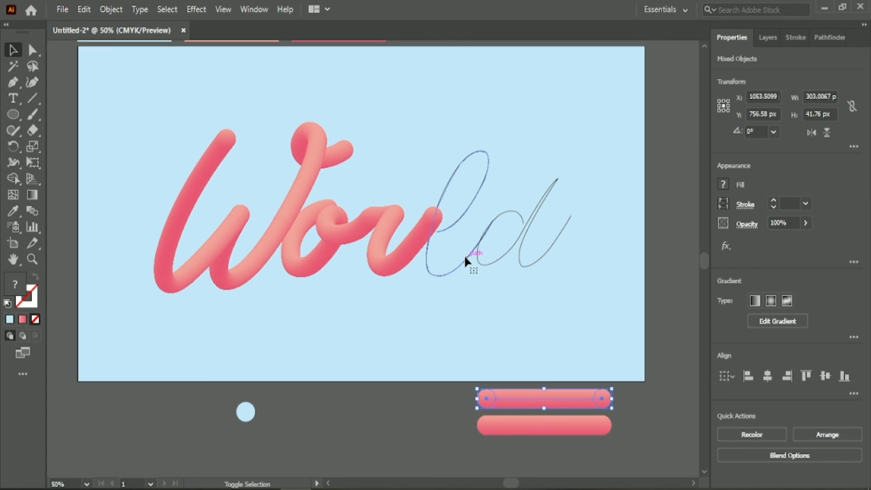
left_click(111, 9)
mouse_move(243, 369)
left_click(336, 443)
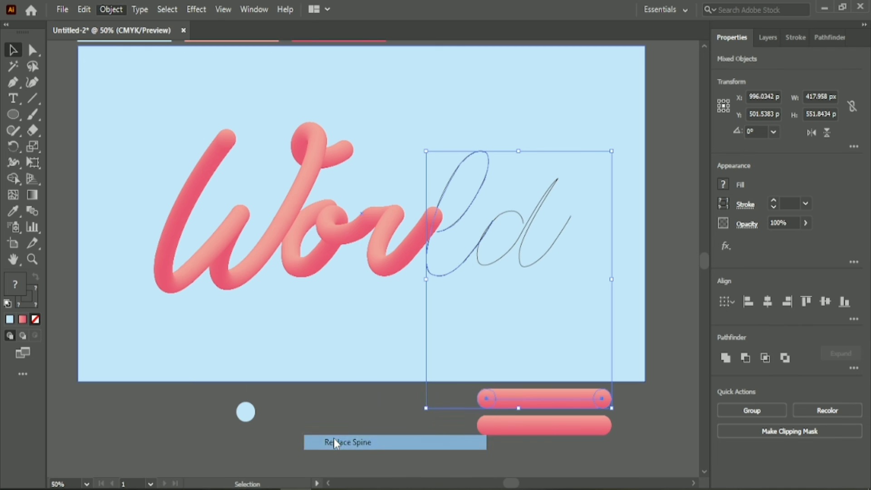
left_click(499, 335)
Replace the spine of the last gradient bar with the d's centre line.
left_click(549, 256)
left_click(549, 428, "shift")
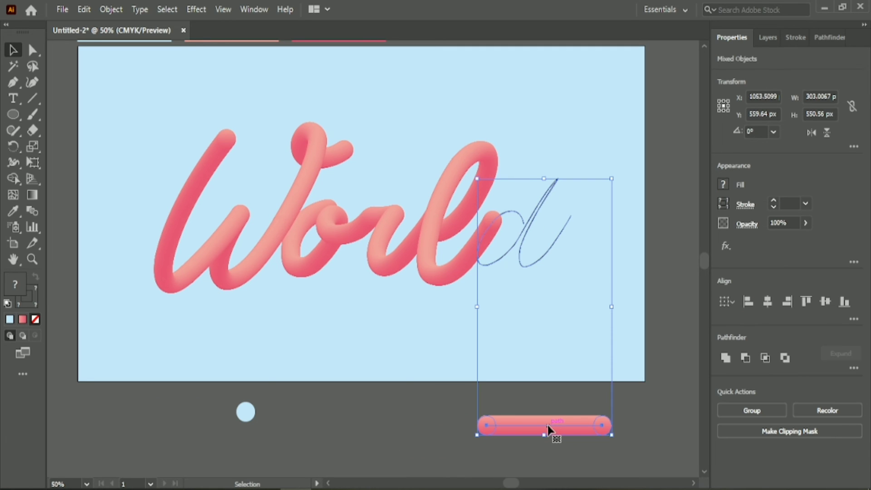
left_click(111, 9)
mouse_move(274, 369)
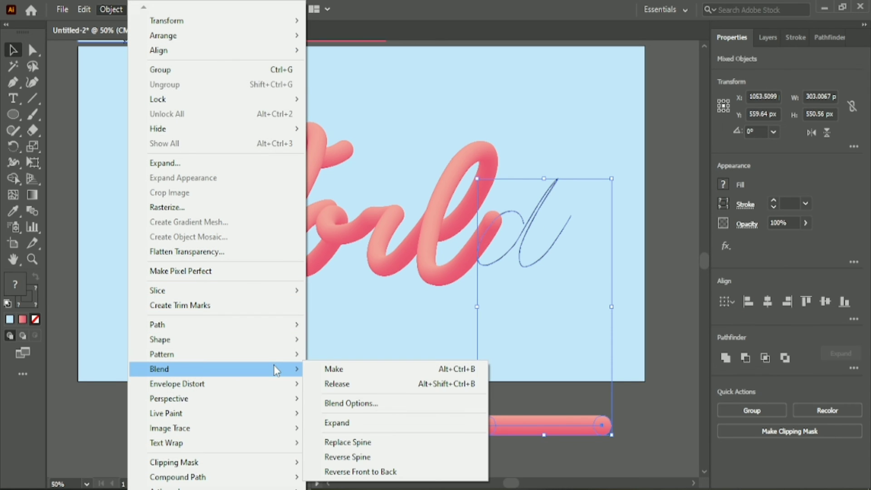
left_click(347, 442)
left_click(411, 415)
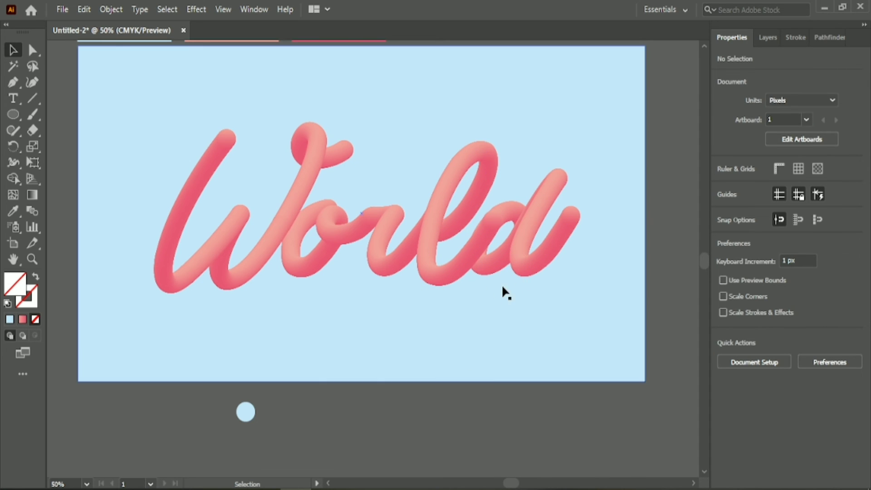
Bring the blended d in front of all the other letters.
left_click(533, 271)
right_click(533, 266)
mouse_move(564, 416)
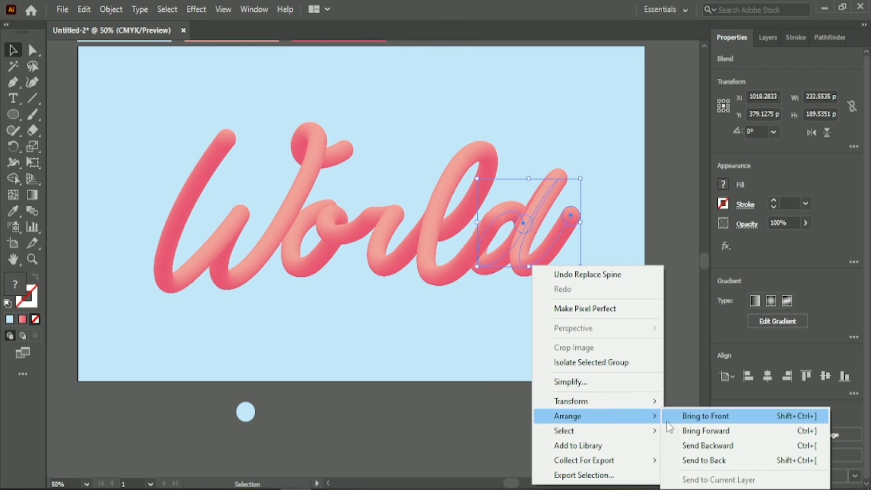
left_click(690, 416)
left_click(555, 431)
Nudge the d a few pixels right, away from the l.
left_click(526, 270)
key("Right")
key("Right")
key("Right")
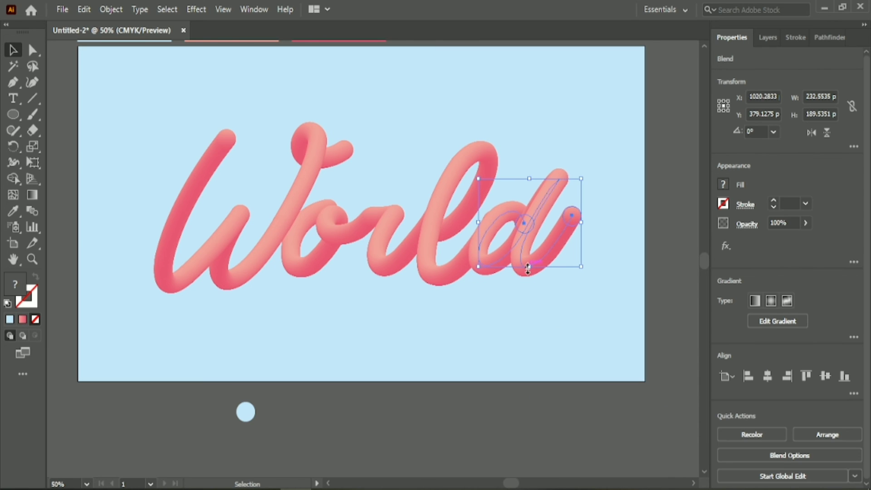
left_click(499, 409)
Move the W about 18 px left, away from the o.
left_click(249, 274)
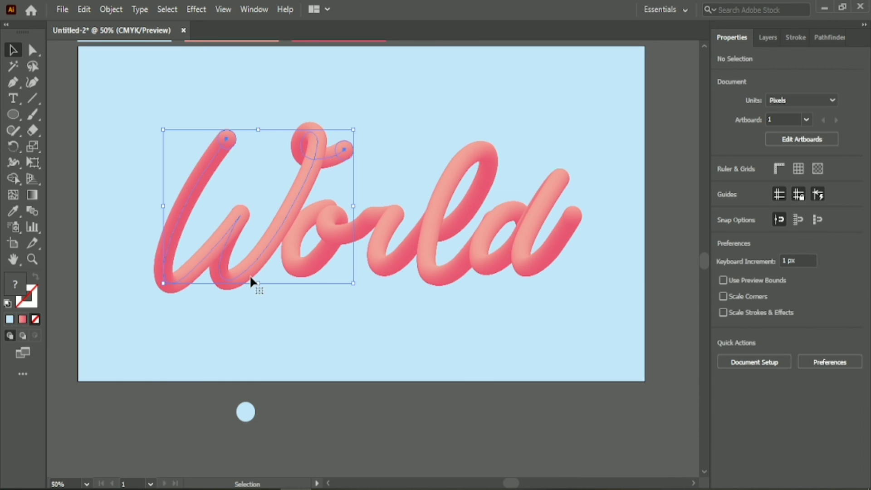
key("Left")
key("Left")
key("Left")
key("Left")
key("Left")
key("Left")
key("Left")
key("Left")
key("Left")
key("Left")
key("Left")
key("Left")
key("Left")
key("Left")
key("Left")
key("Left")
key("Left")
key("Left")
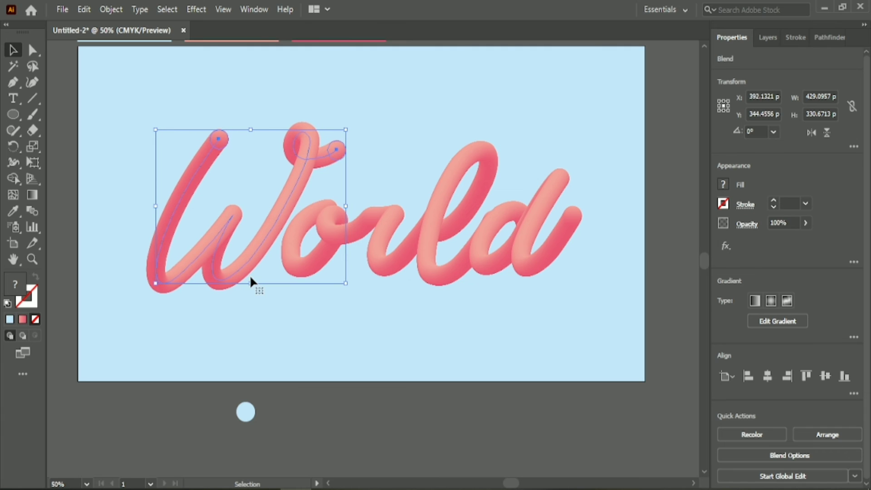
Nudge the "or" blend a few pixels left together with the W to loosen the spacing before the l.
left_click(387, 268)
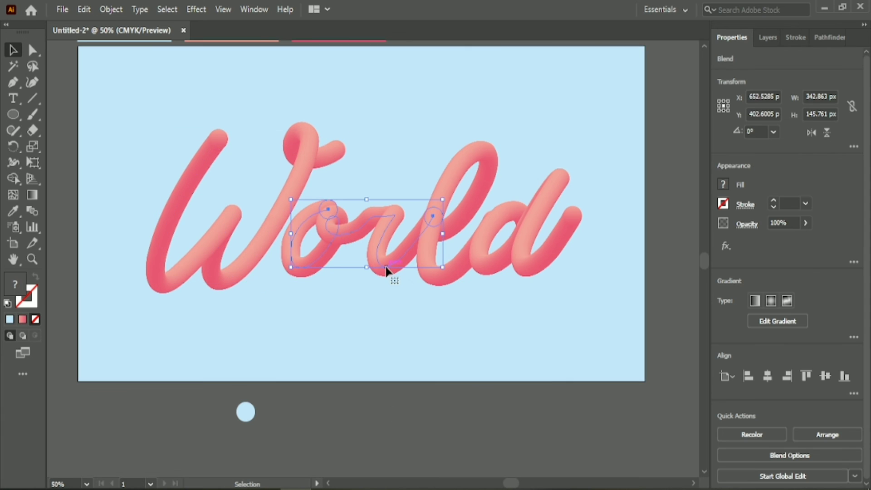
left_click(479, 410)
left_click(293, 257)
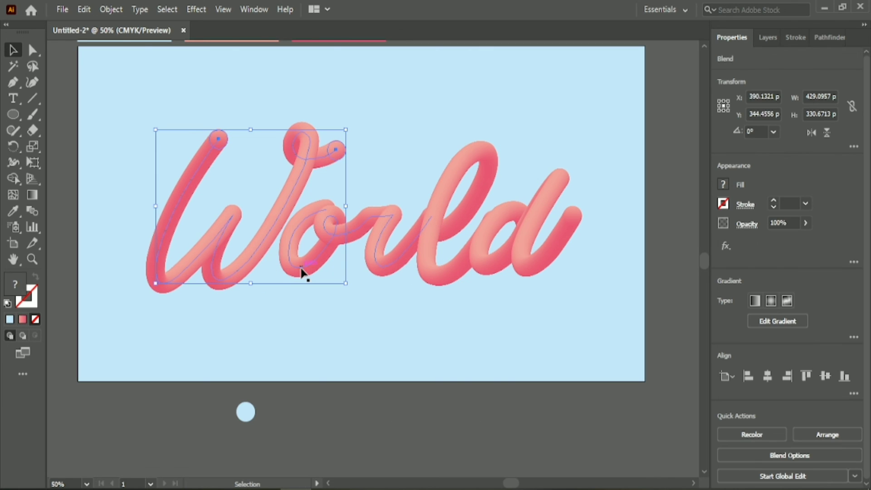
key("Left")
key("Left")
key("Left")
key("Left")
key("Left")
key("Left")
key("Left")
left_click(301, 268, "shift")
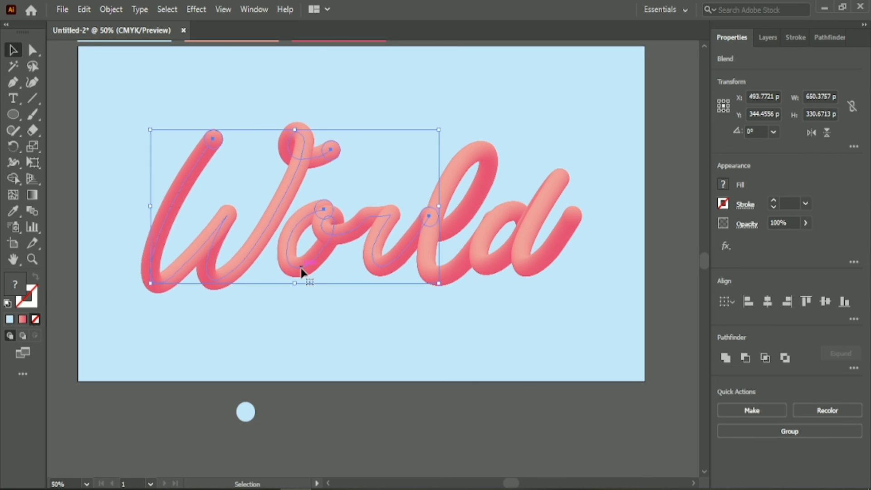
left_click(496, 418)
Move the d another 7 px right, away from the l.
left_click(519, 260)
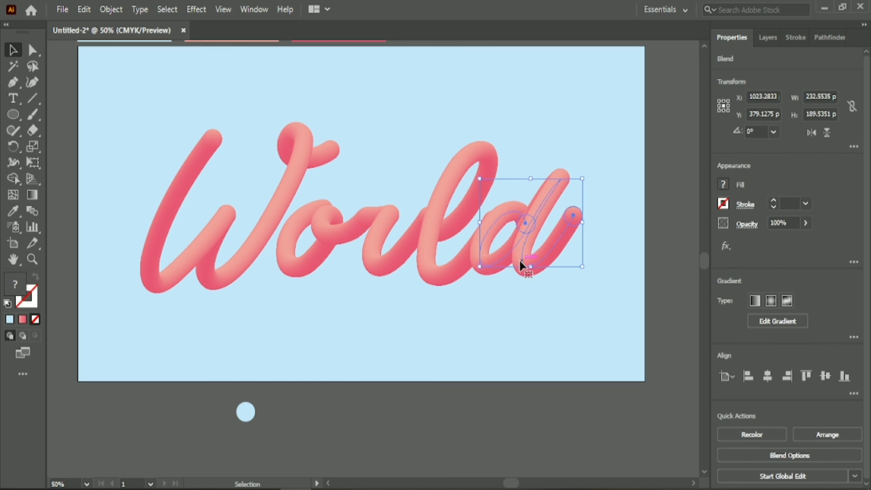
key("Right")
key("Right")
key("Right")
key("Right")
key("Right")
key("Right")
key("Right")
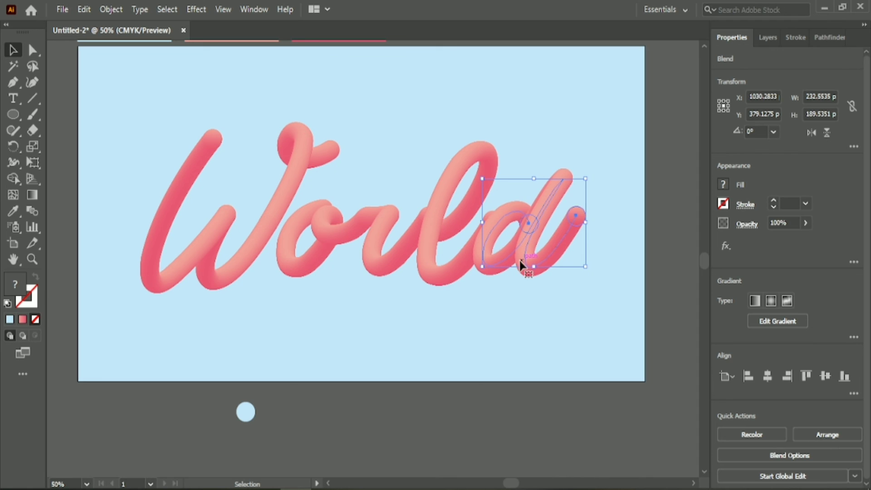
Group all the "World" letters without the background and centre the group horizontally and vertically on the artboard.
left_click_drag(68, 246, 651, 273)
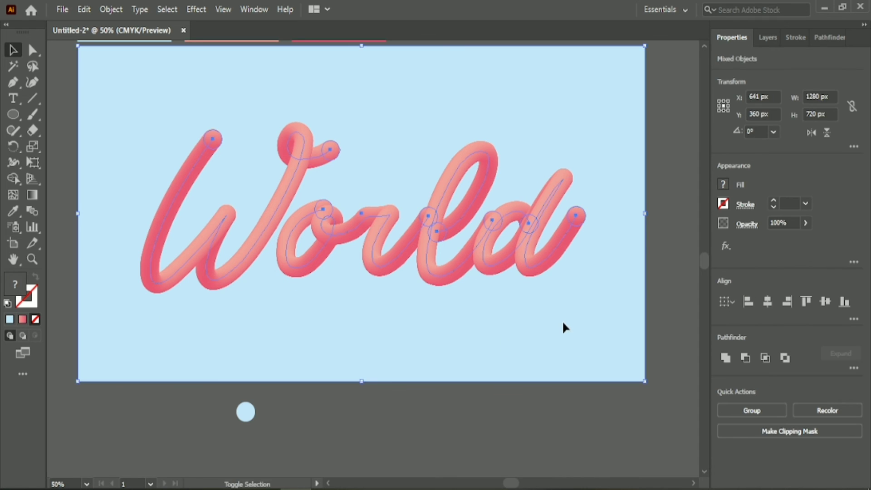
right_click(499, 226)
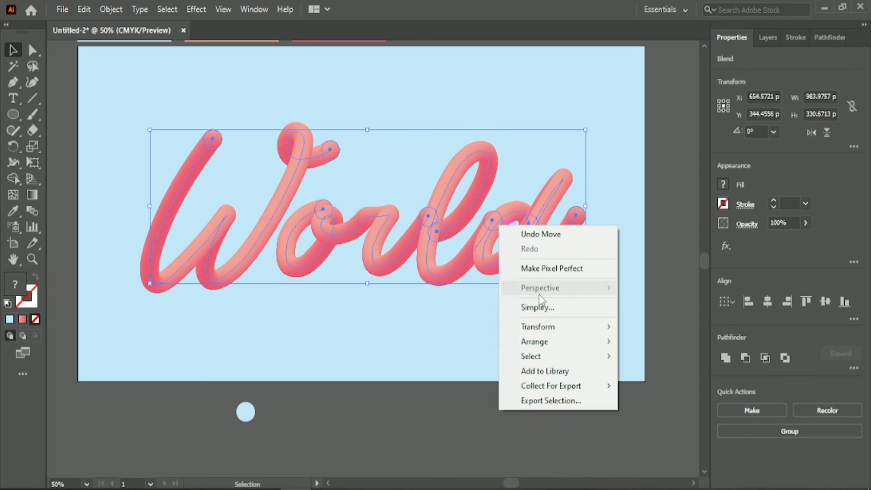
left_click(792, 431)
left_click(766, 303)
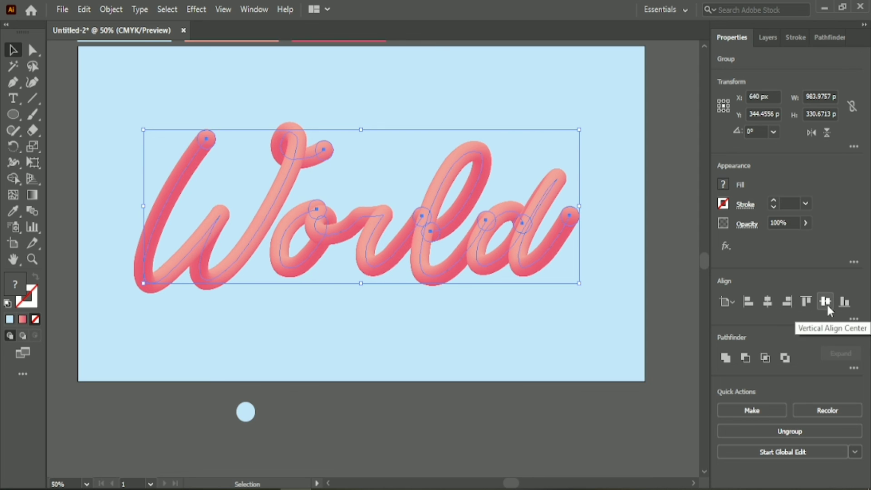
left_click(826, 302)
Delete the light-blue circle below the artboard.
left_click(426, 428)
left_click(249, 413)
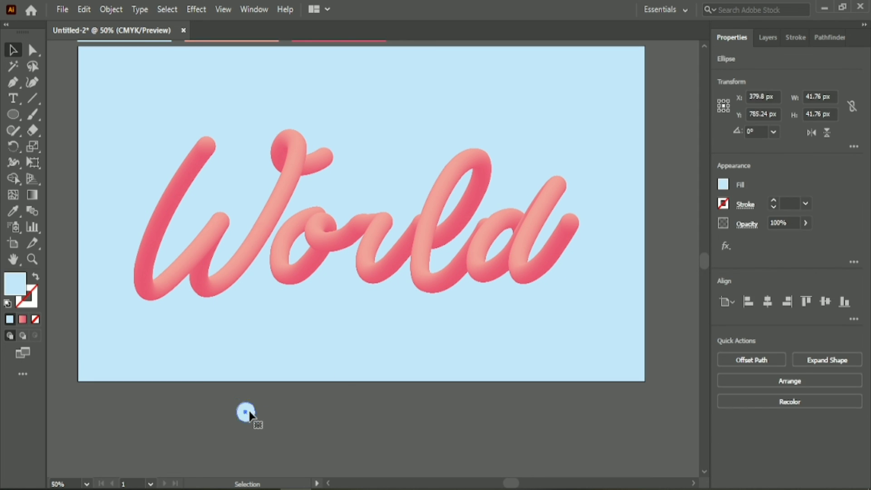
key("Delete")
Enlarge the "World" group proportionally to about 1164 by 391 px and keep it centred on the artboard.
scroll(317, 410, "up", 2)
left_click(245, 296)
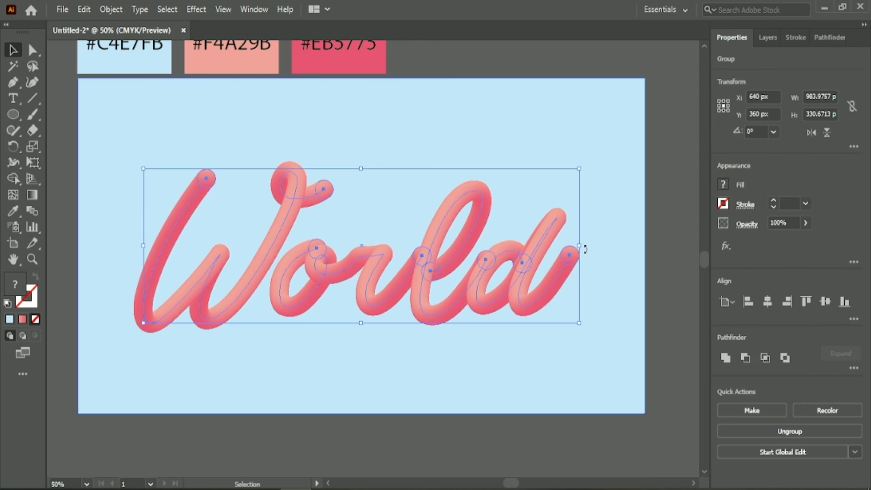
left_click_drag(577, 244, 659, 246)
left_click(768, 301)
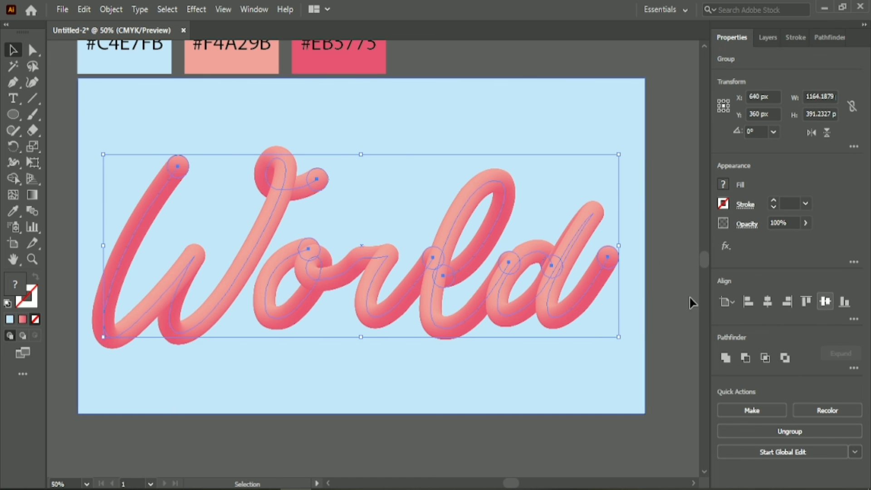
left_click(673, 282)
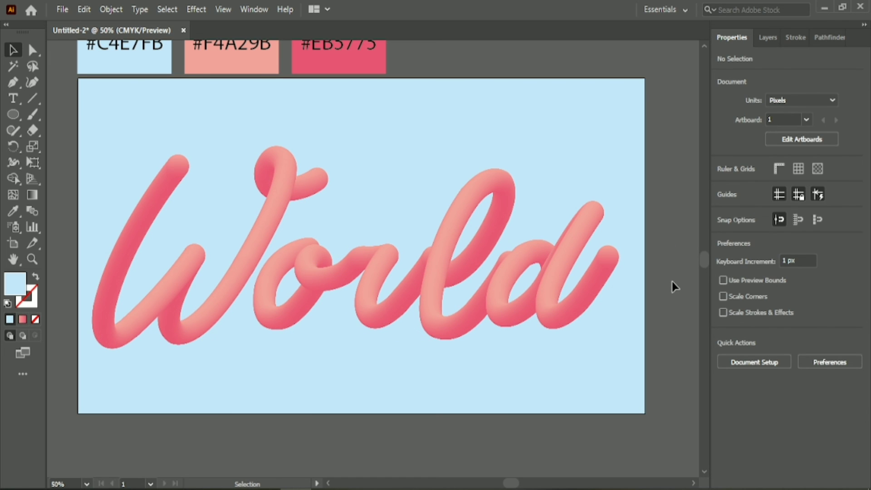